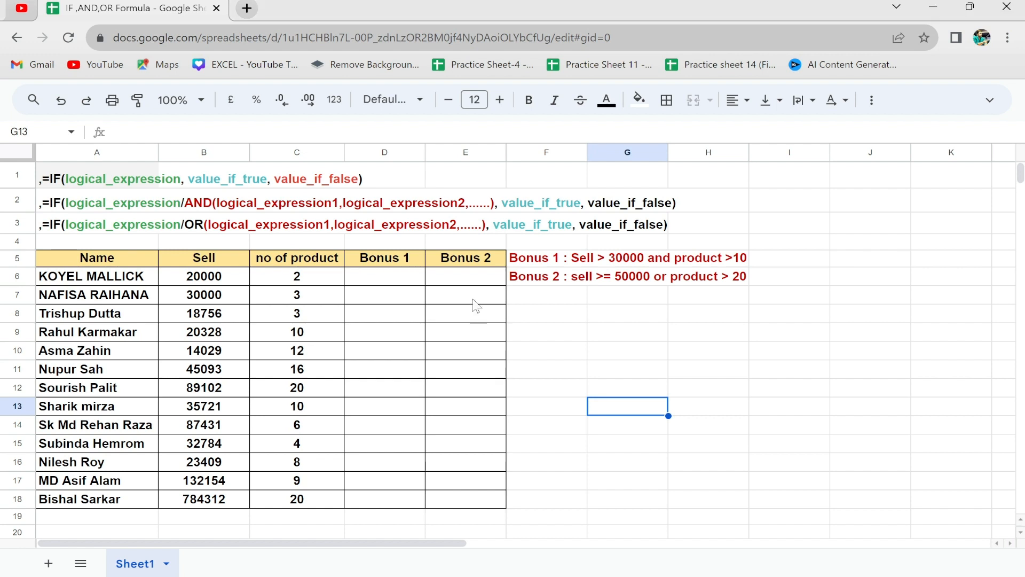
# Examine the IF syntax in A1 and the combined IF/AND syntax in A2, including the logical expression and value arguments.
pyautogui.click(102, 187)
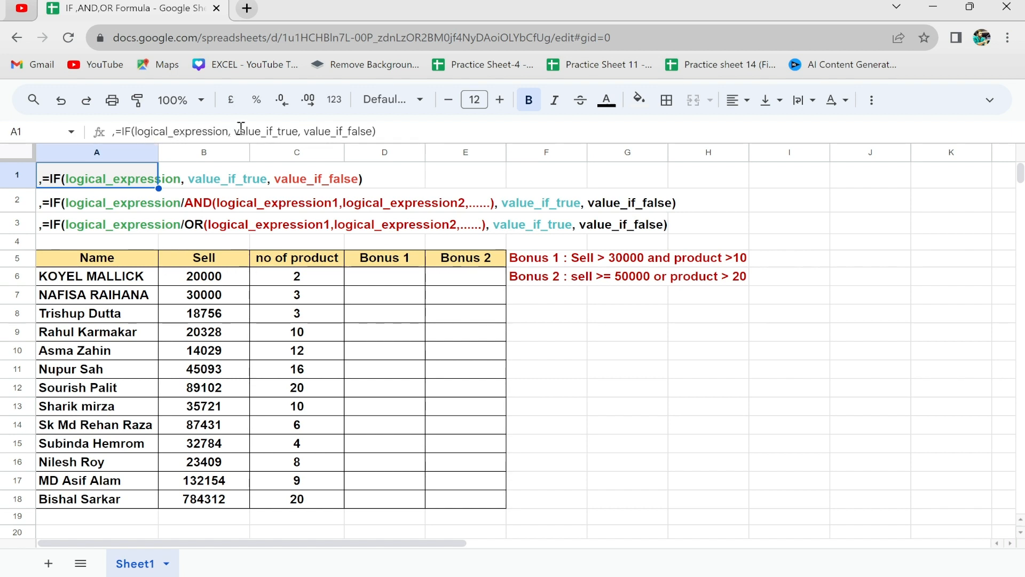
pyautogui.moveTo(239, 132); pyautogui.dragTo(363, 133)
pyautogui.click(112, 211)
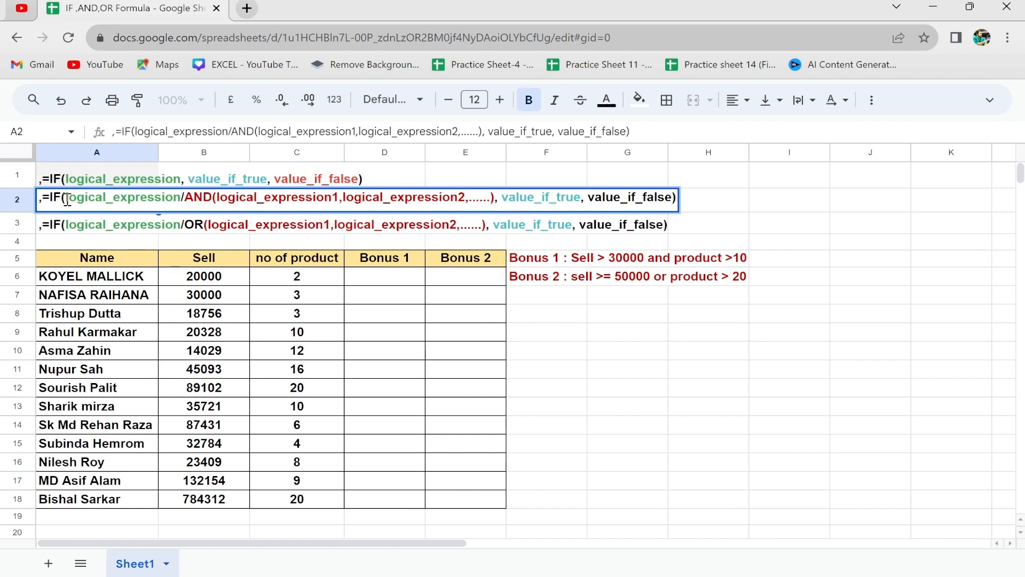
pyautogui.moveTo(66, 198); pyautogui.dragTo(181, 199)
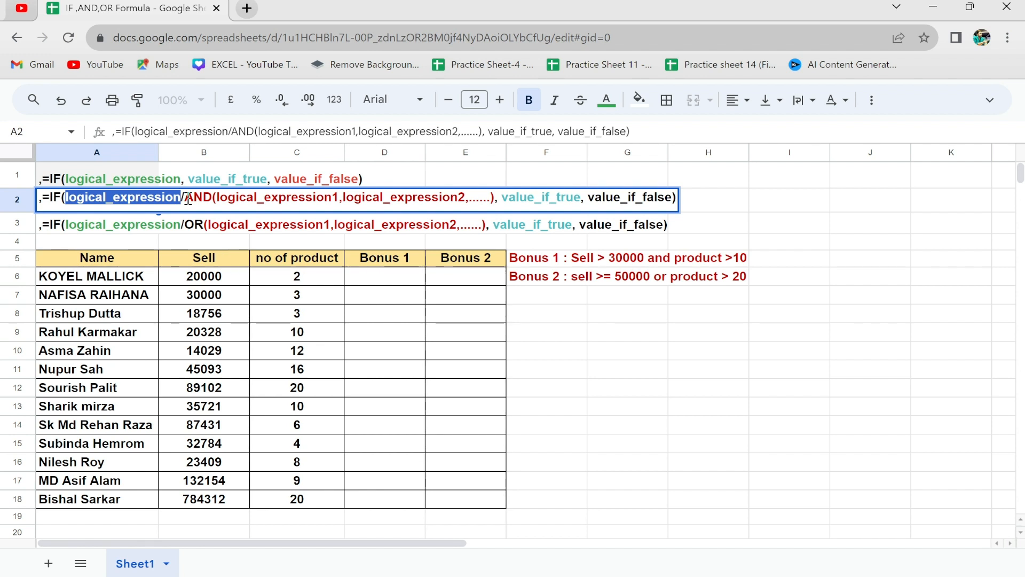
pyautogui.moveTo(188, 199); pyautogui.dragTo(493, 209)
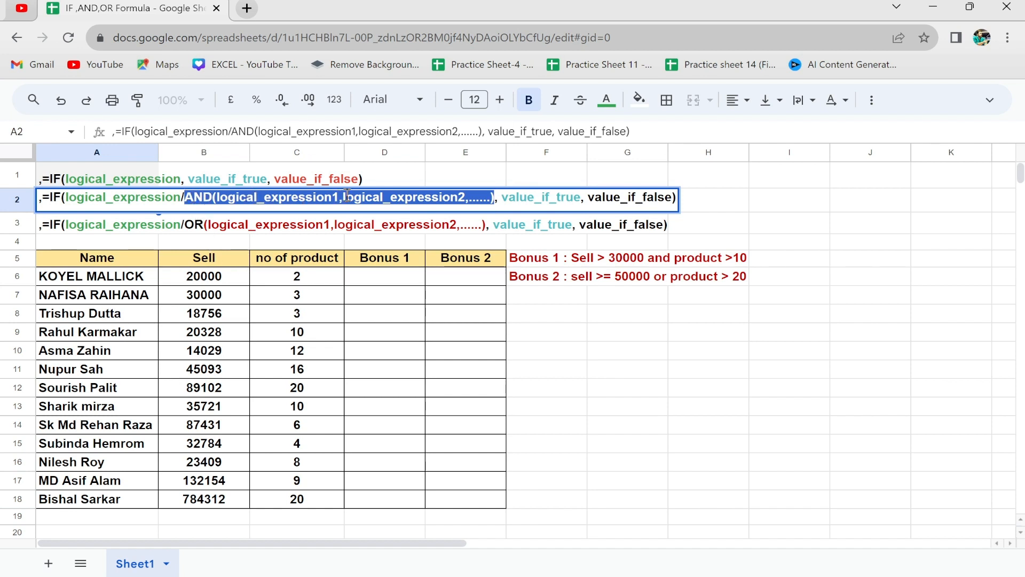
pyautogui.click(420, 199)
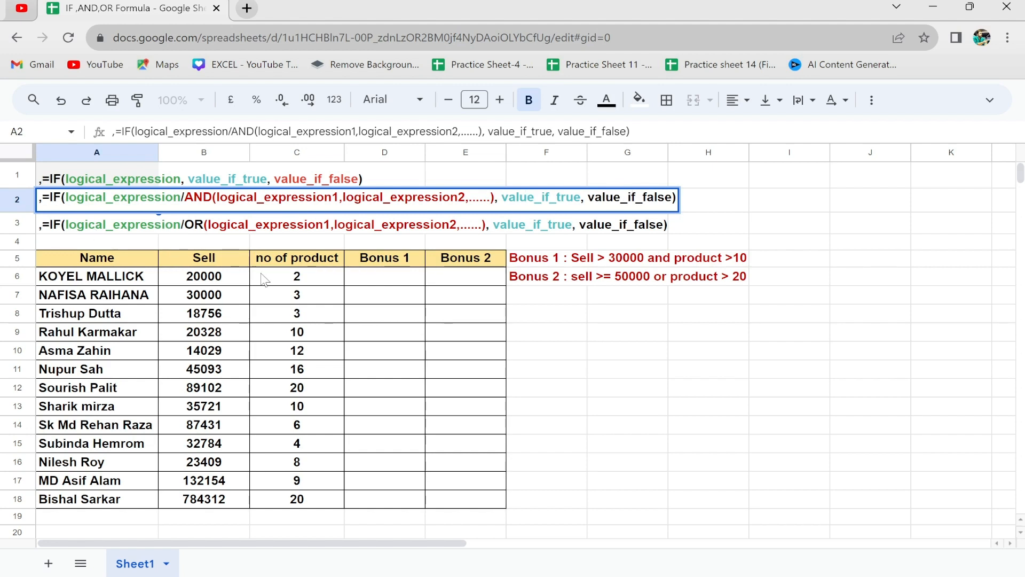
pyautogui.click(288, 282)
pyautogui.click(534, 316)
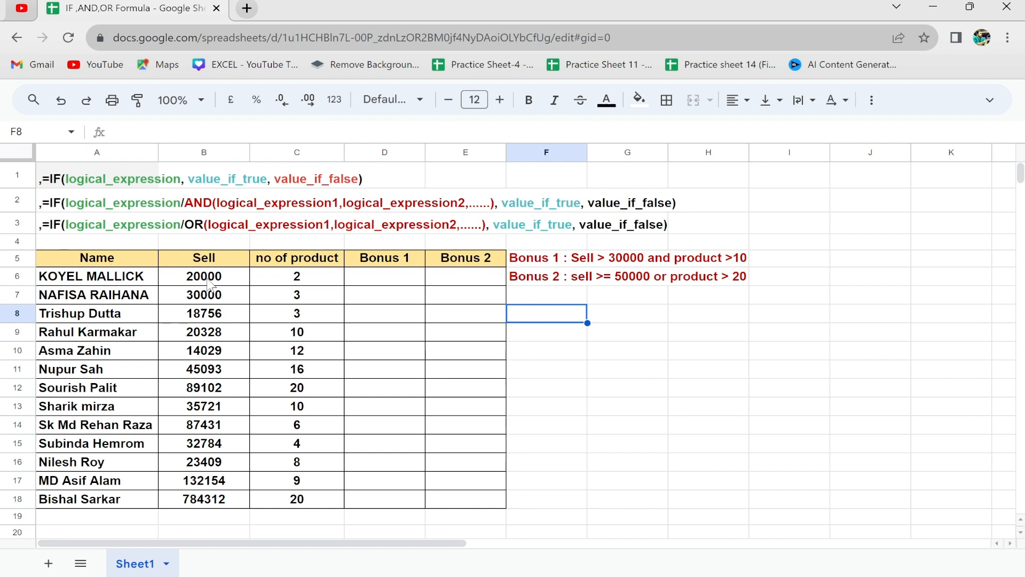
# Review the first salesperson's name, sell and product cells in row 6 and the Bonus 1 condition in F5.
pyautogui.click(150, 281)
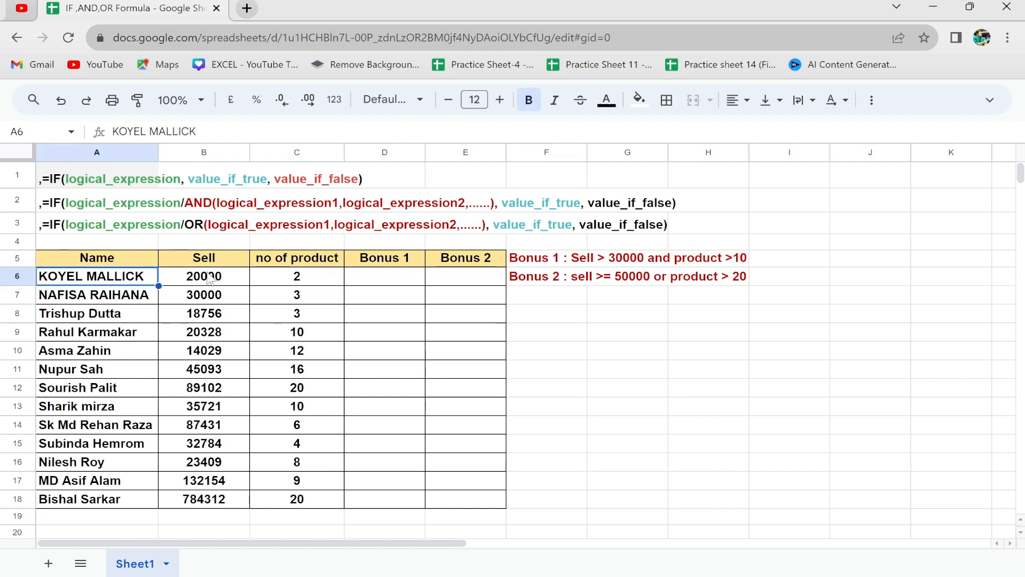
pyautogui.click(211, 278)
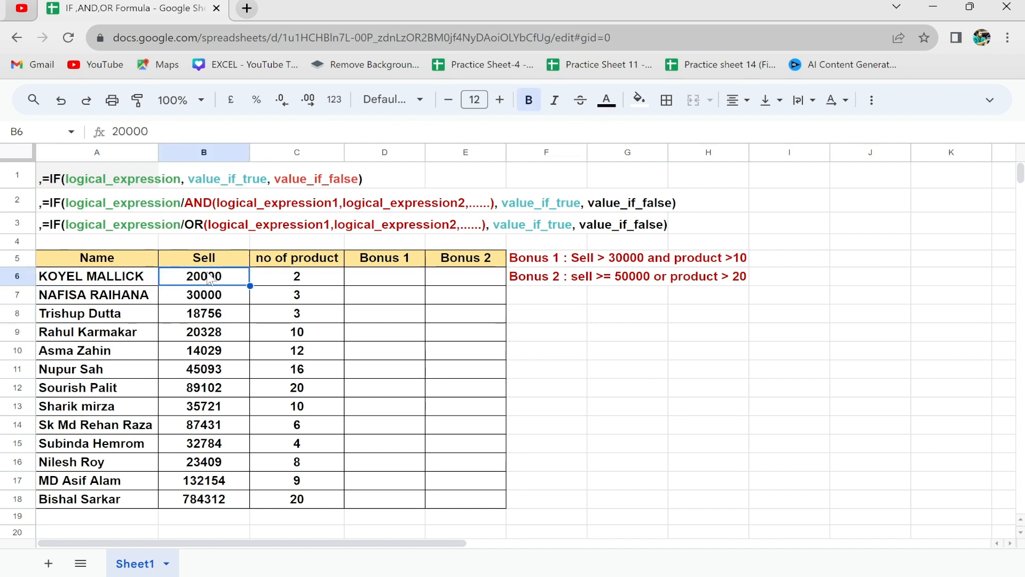
pyautogui.click(319, 273)
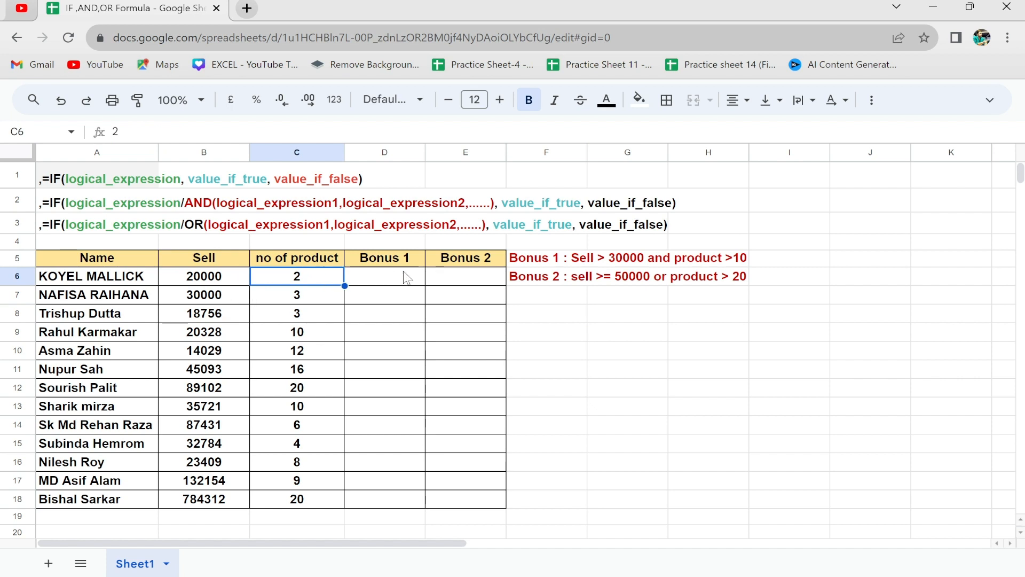
pyautogui.click(538, 259)
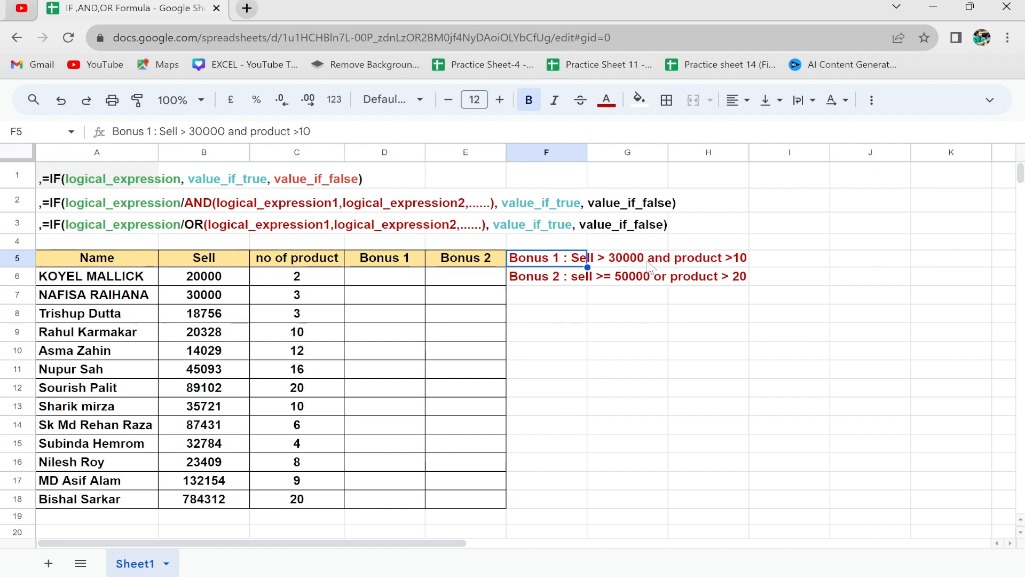
pyautogui.click(707, 261)
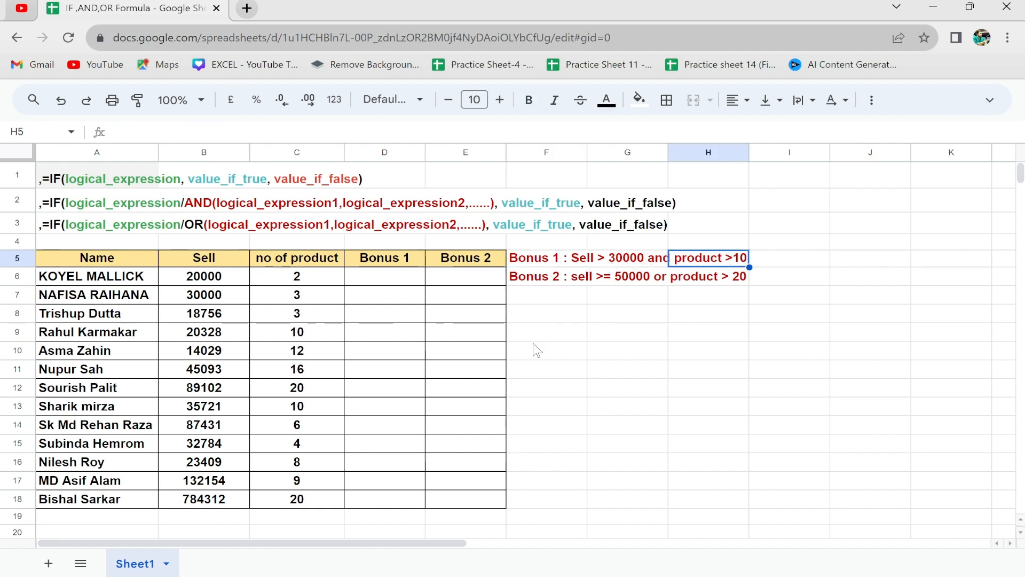
# Begin an IF formula in D6 whose test is AND(B6>30000,C6>10).
pyautogui.click(391, 272)
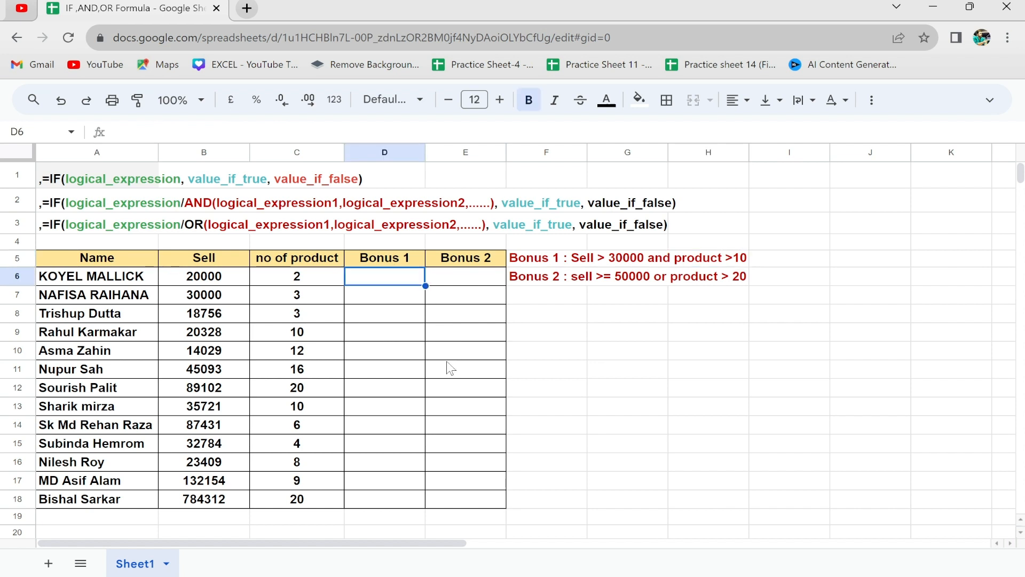
pyautogui.write('=i')
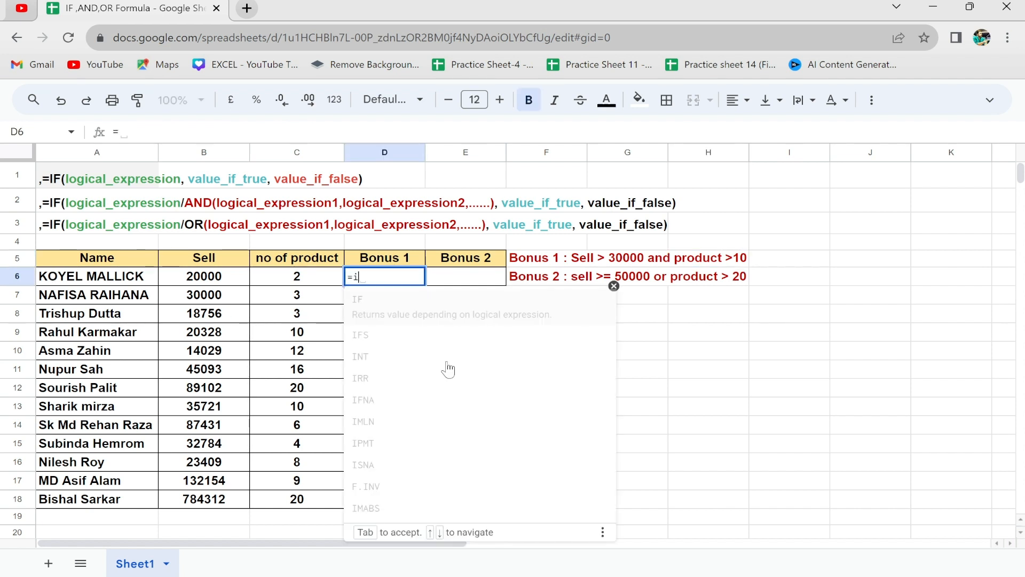
pyautogui.write('f')
pyautogui.click(384, 307)
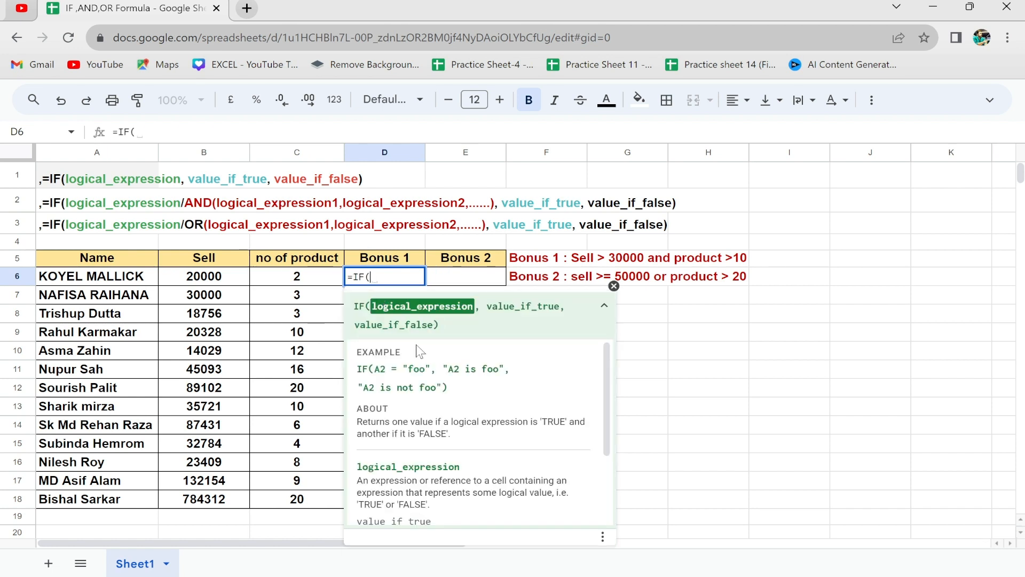
pyautogui.write('and')
pyautogui.press('Tab')
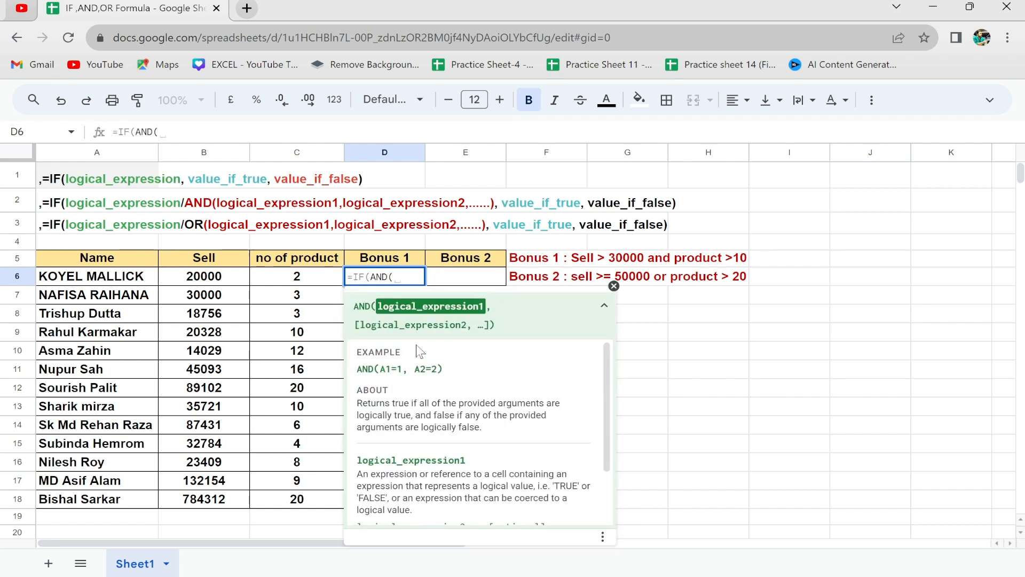
pyautogui.click(227, 281)
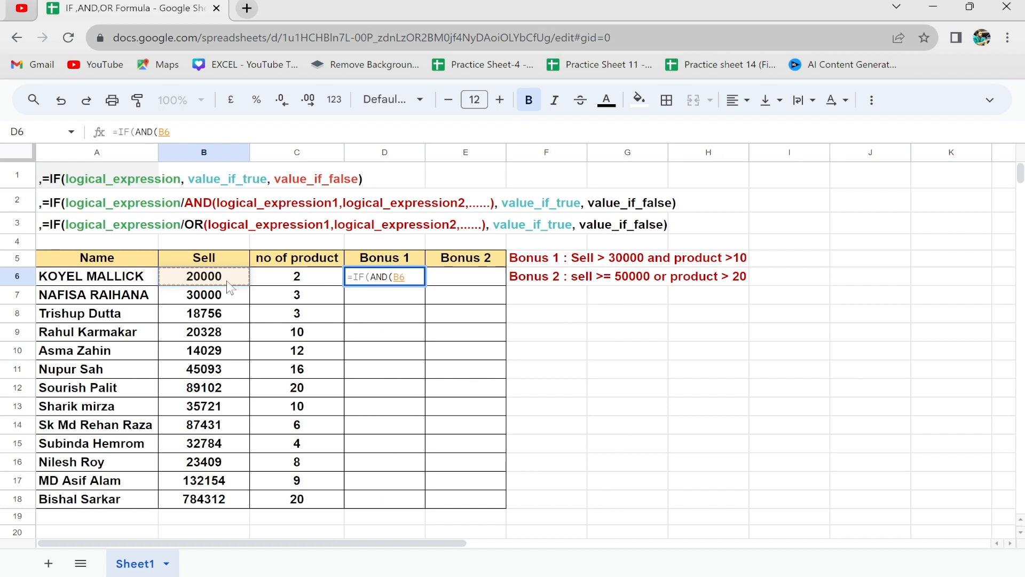
pyautogui.write('>30000')
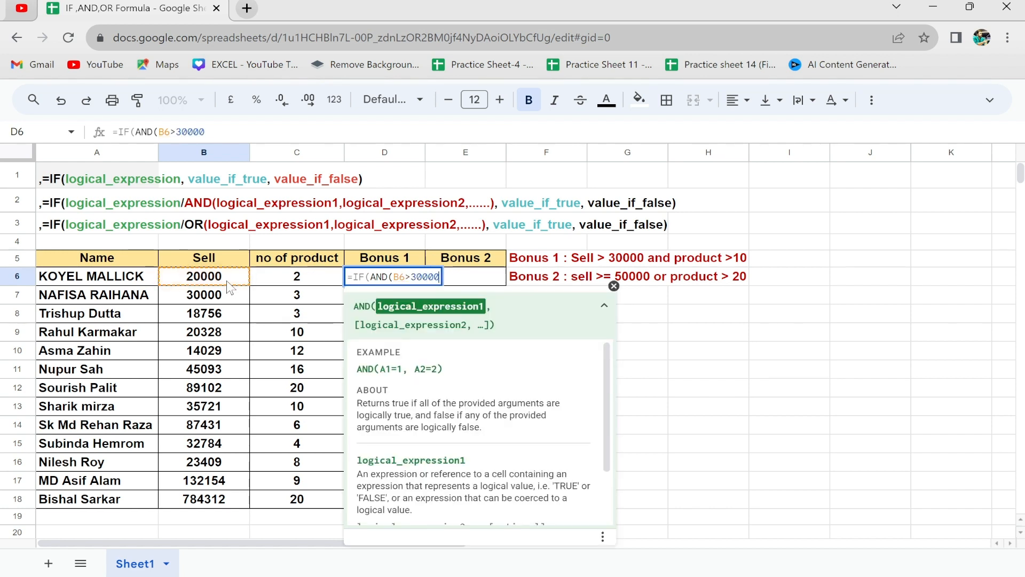
pyautogui.write(',')
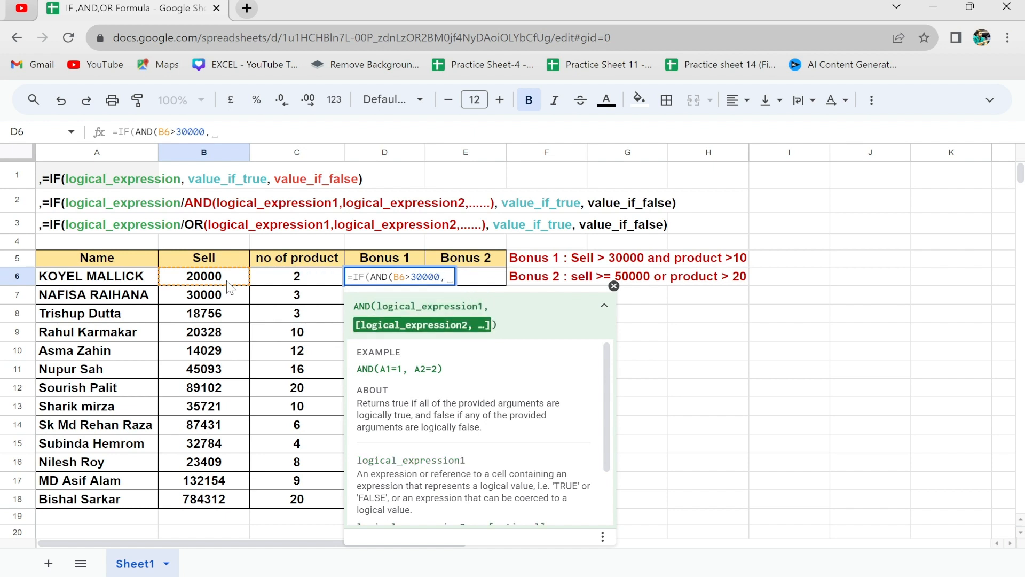
pyautogui.click(306, 283)
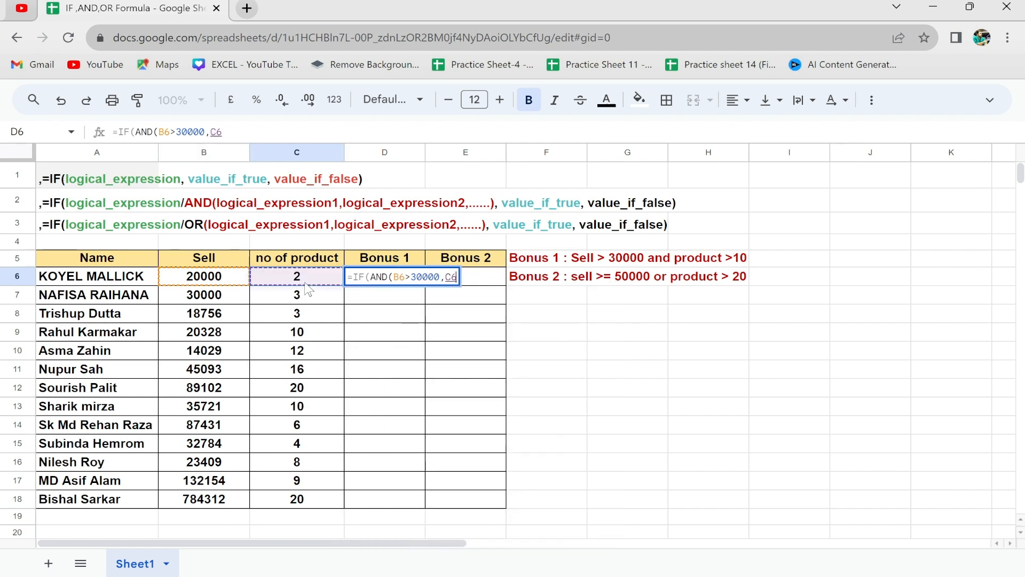
pyautogui.write('>10')
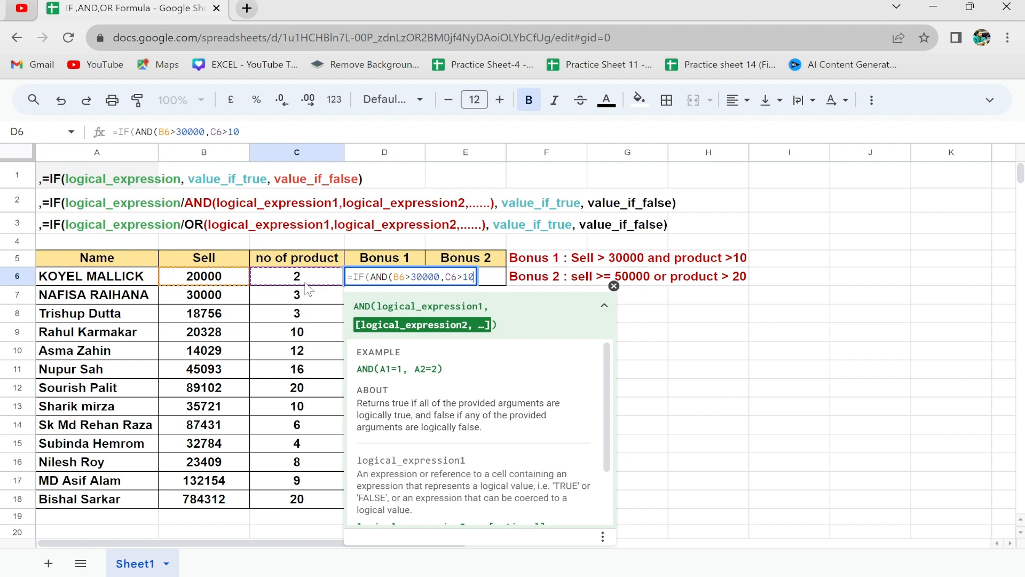
pyautogui.write(')')
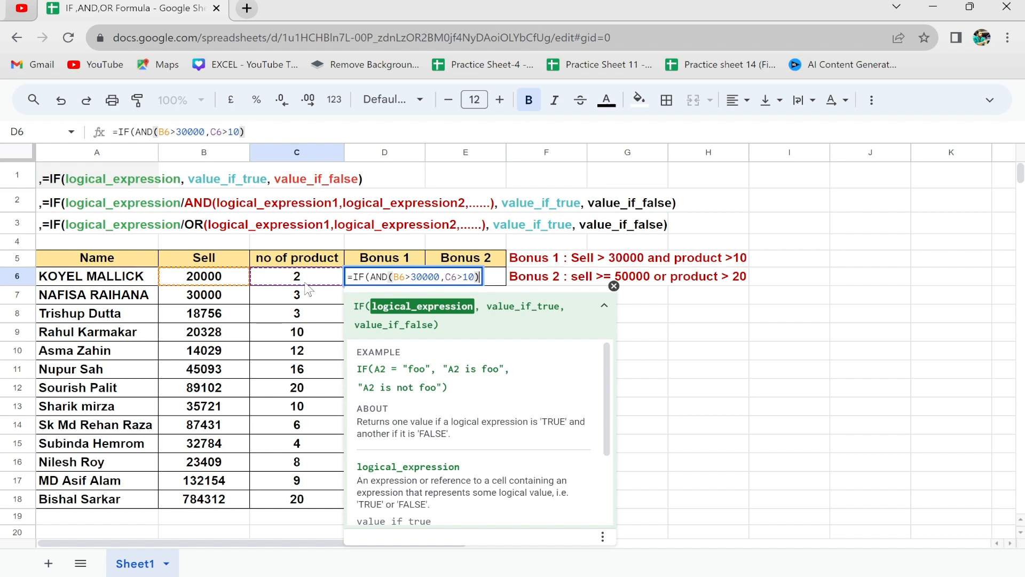
# Finish the D6 formula with "10%" if true and "Work hard" if false, and accept the suggested auto-fill for the Bonus 1 column.
pyautogui.write(',')
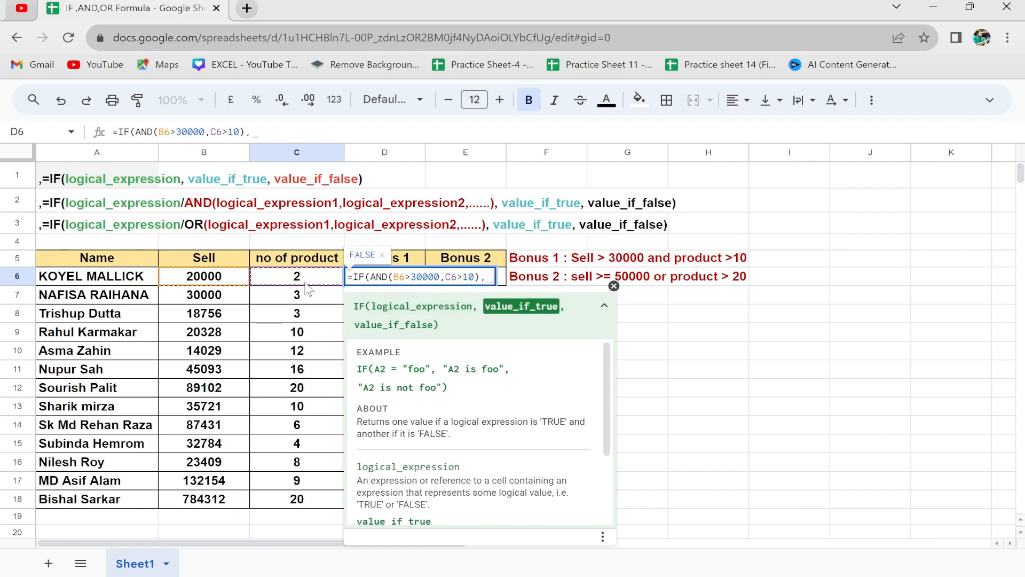
pyautogui.write('10%')
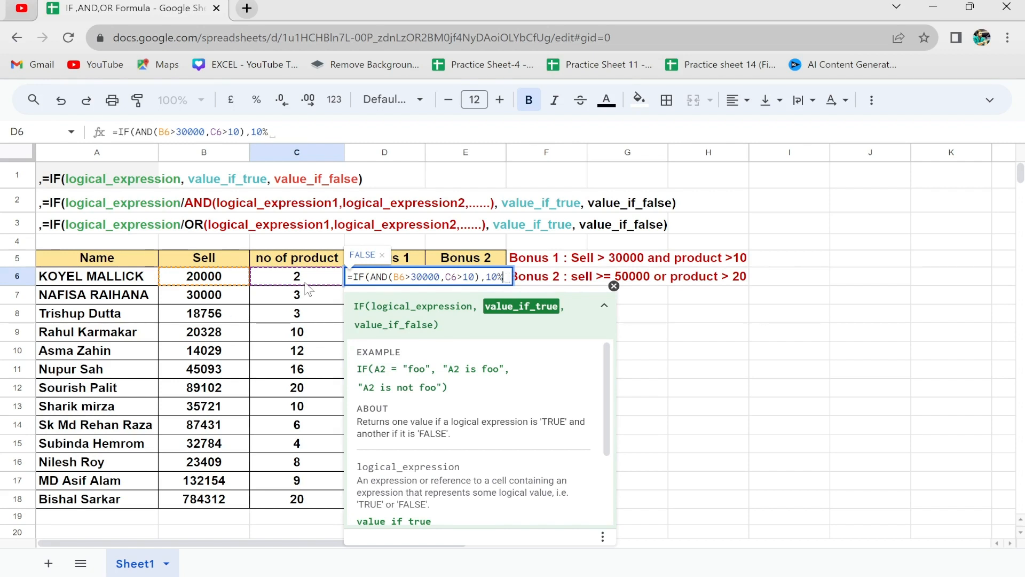
pyautogui.write('"')
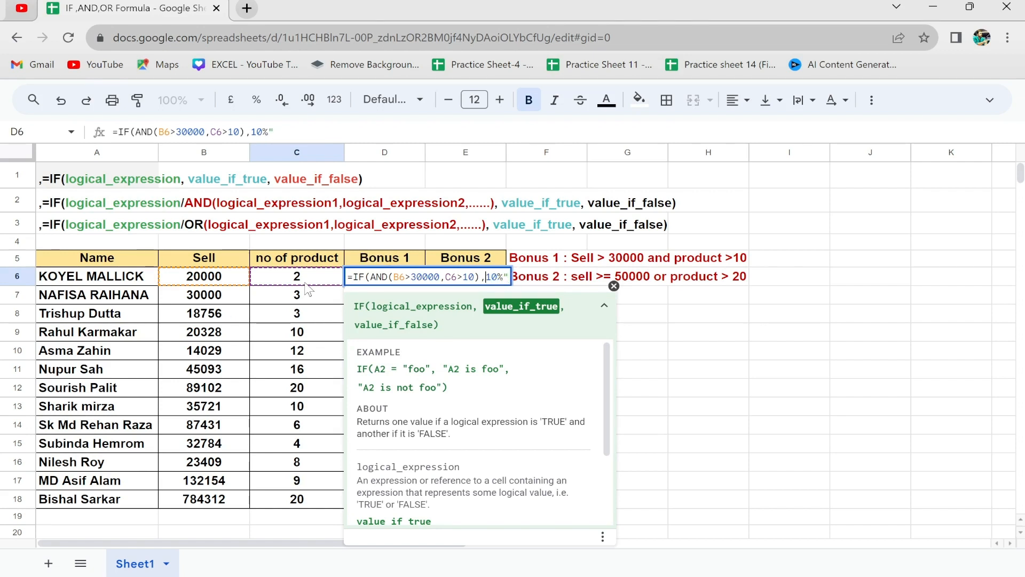
pyautogui.write('"')
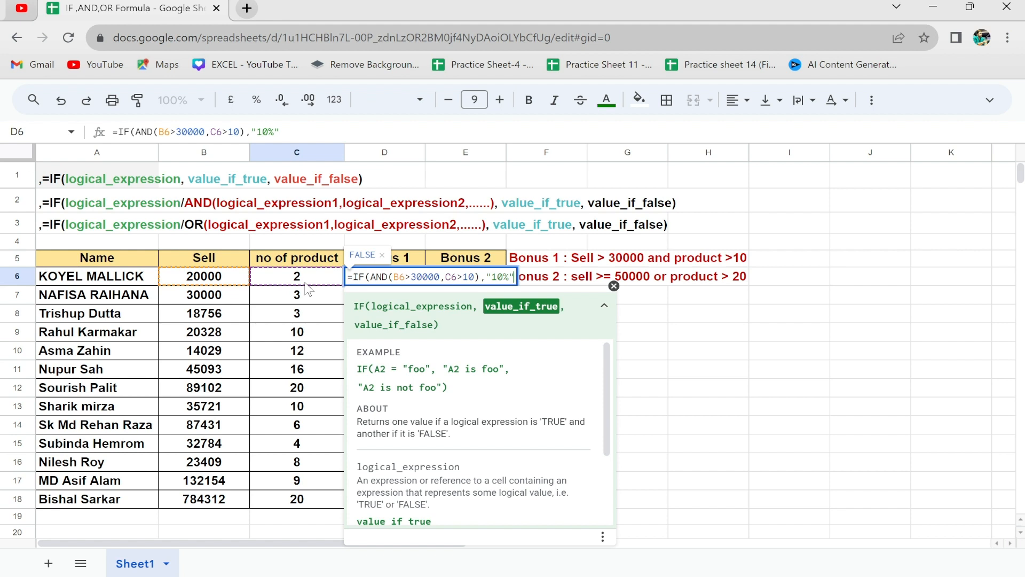
pyautogui.write(',')
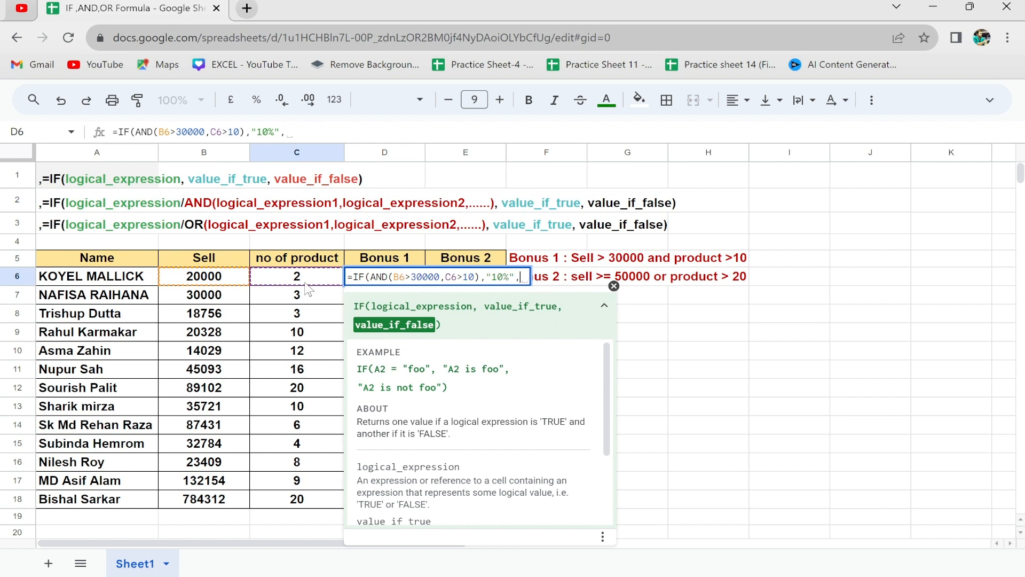
pyautogui.write('"')
pyautogui.write('W')
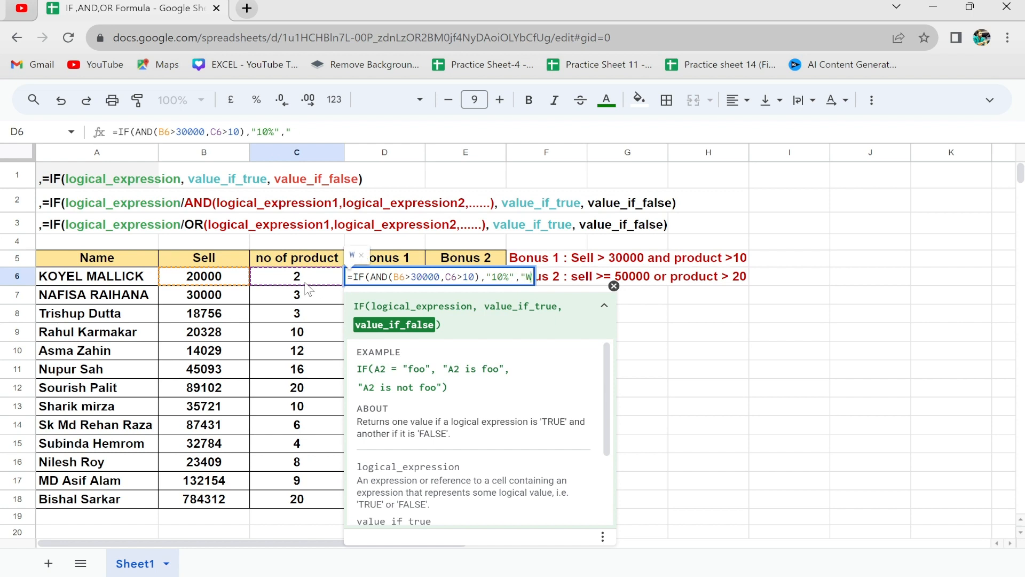
pyautogui.write('ork Hard')
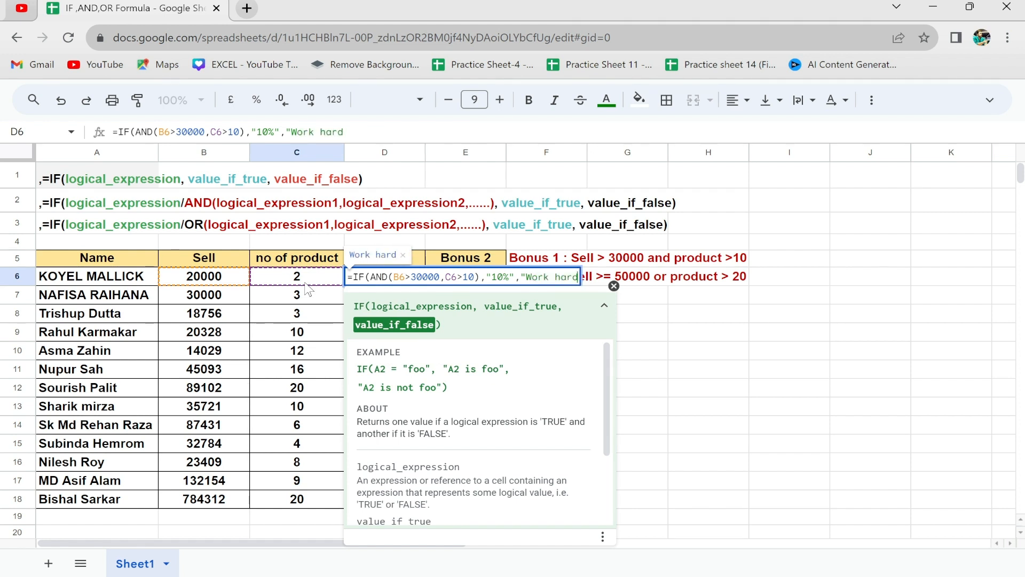
pyautogui.write('")')
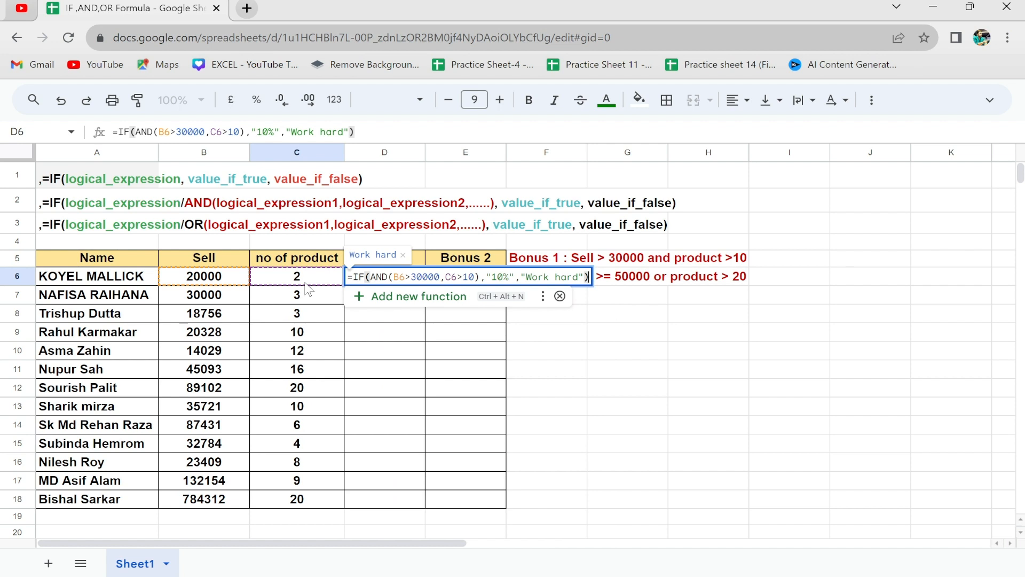
pyautogui.press('Return')
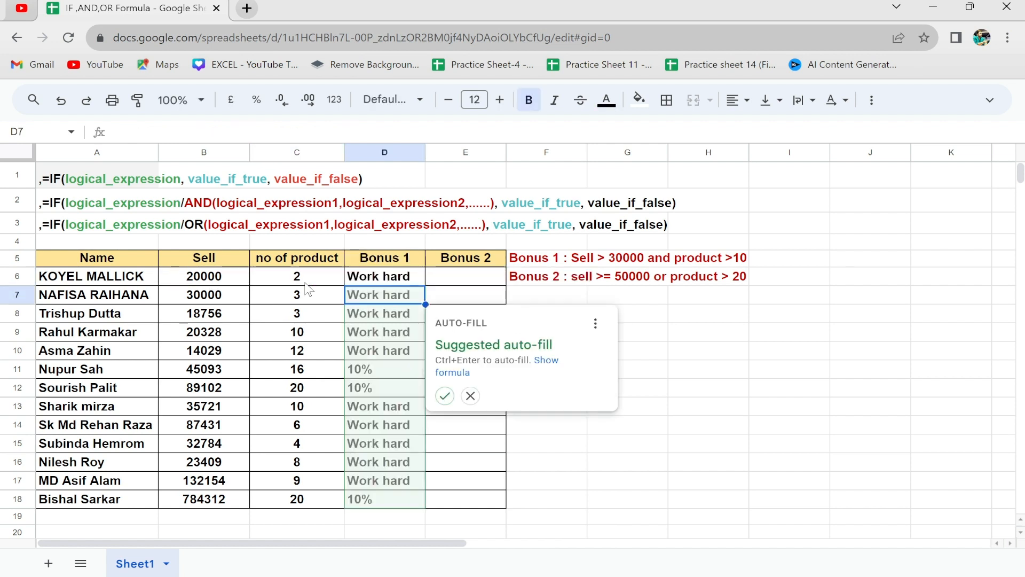
pyautogui.click(444, 395)
# Check the Bonus 1 result in row 11 against its sell and product values, and review the results down to D18.
pyautogui.click(377, 369)
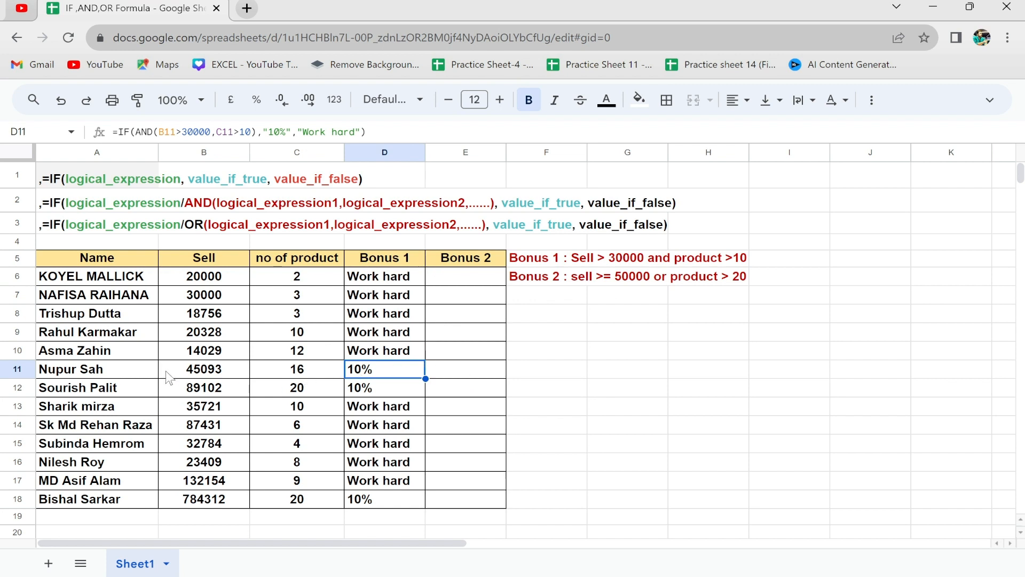
pyautogui.click(221, 372)
pyautogui.press('Right')
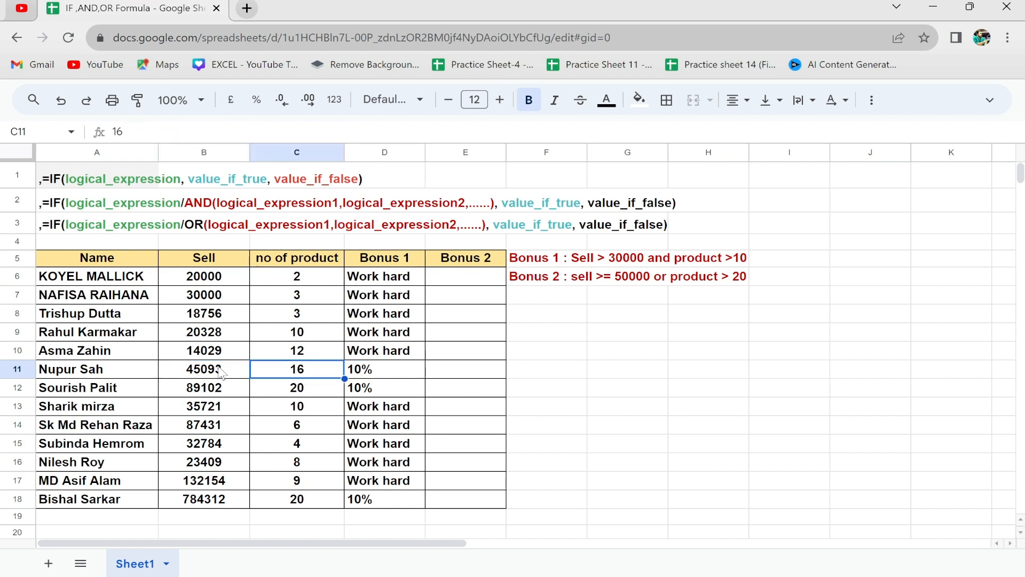
pyautogui.press('Right')
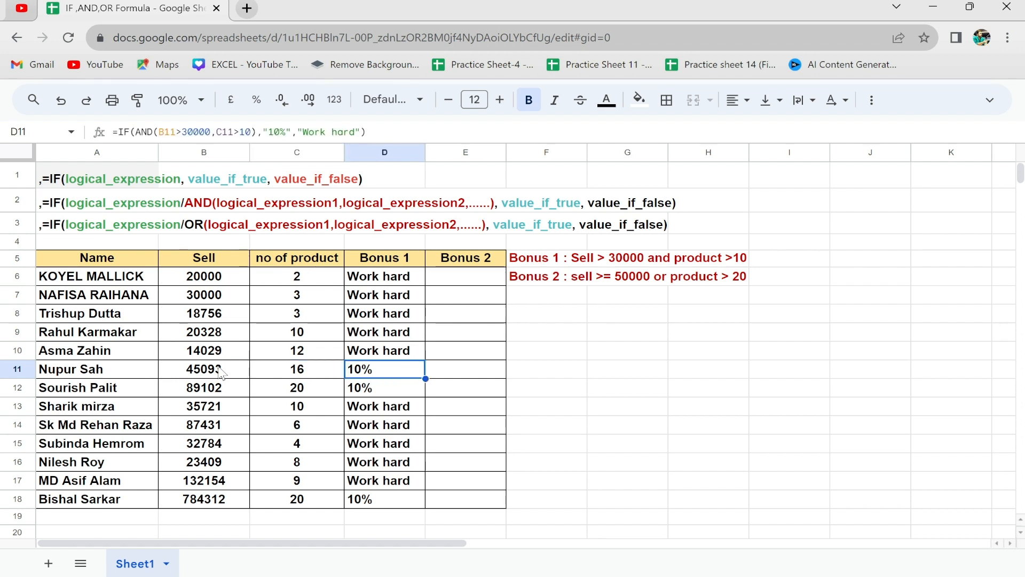
pyautogui.press('Down')
pyautogui.press('Down')
pyautogui.press('Down')
pyautogui.press('Down')
pyautogui.press('Down')
pyautogui.press('Down')
pyautogui.press('Down')
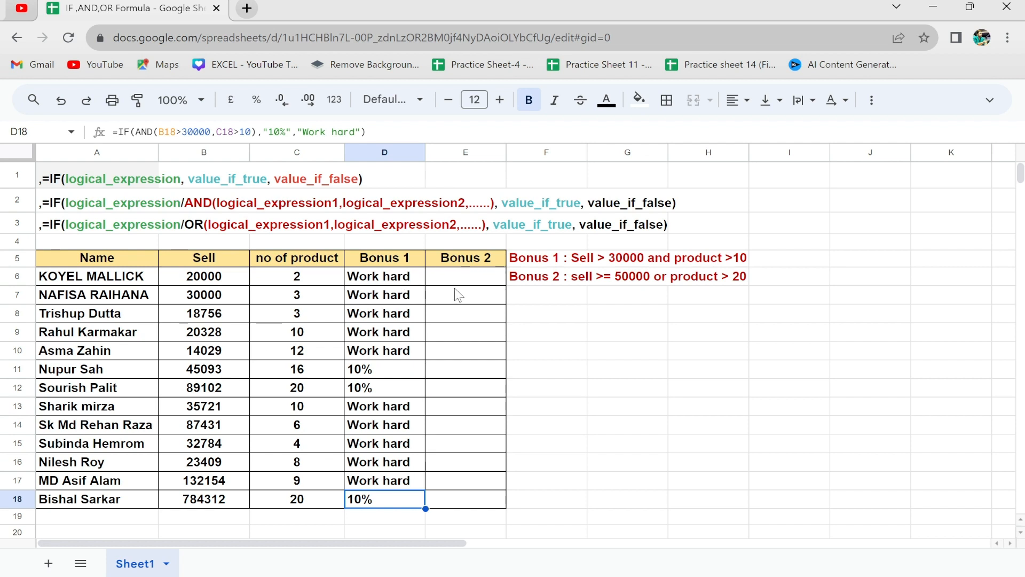
# Review the Bonus 2 condition in F6 and begin an IF formula in E6 with a nested OR function.
pyautogui.click(468, 282)
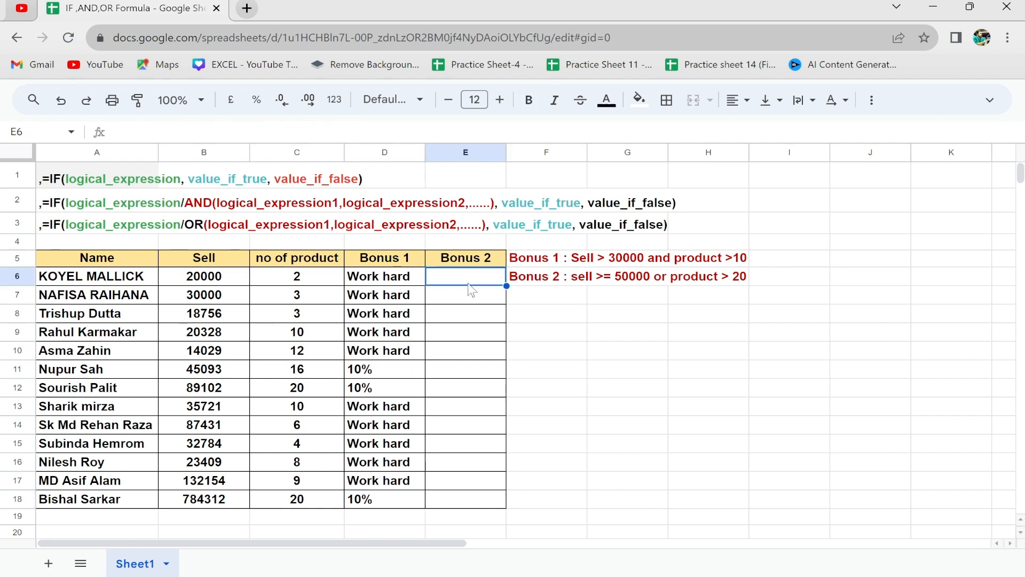
pyautogui.click(557, 283)
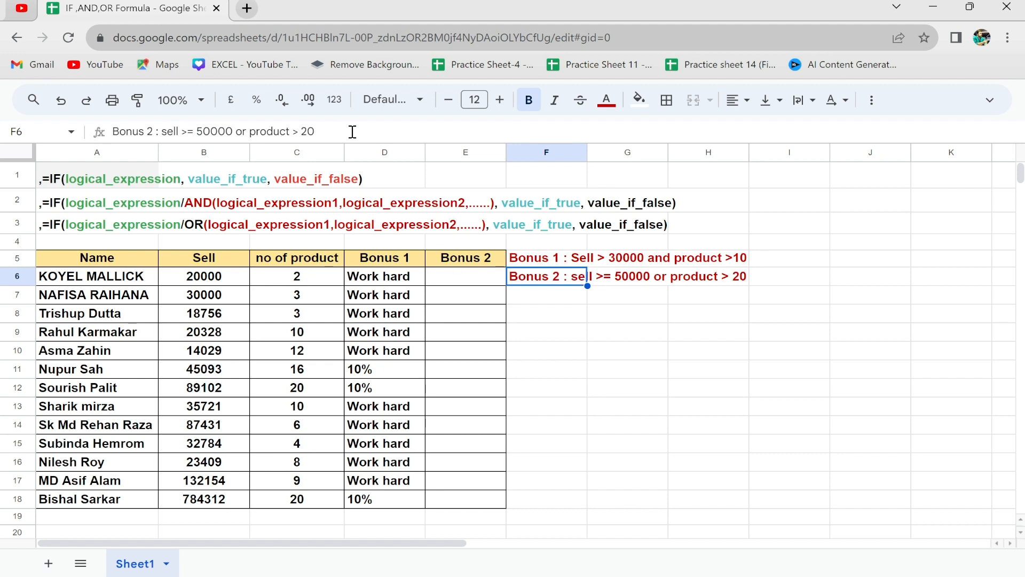
pyautogui.click(466, 275)
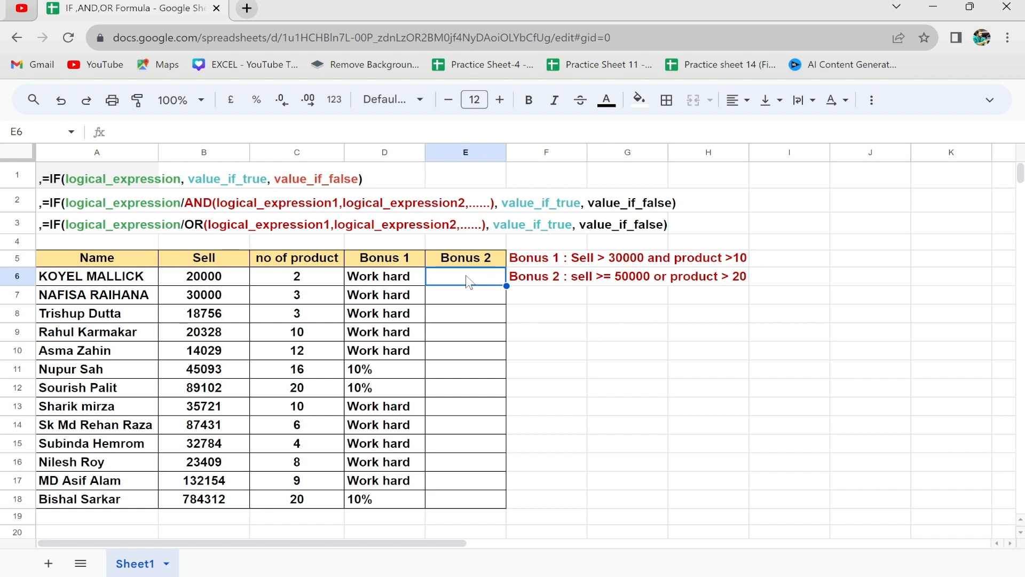
pyautogui.write('=if')
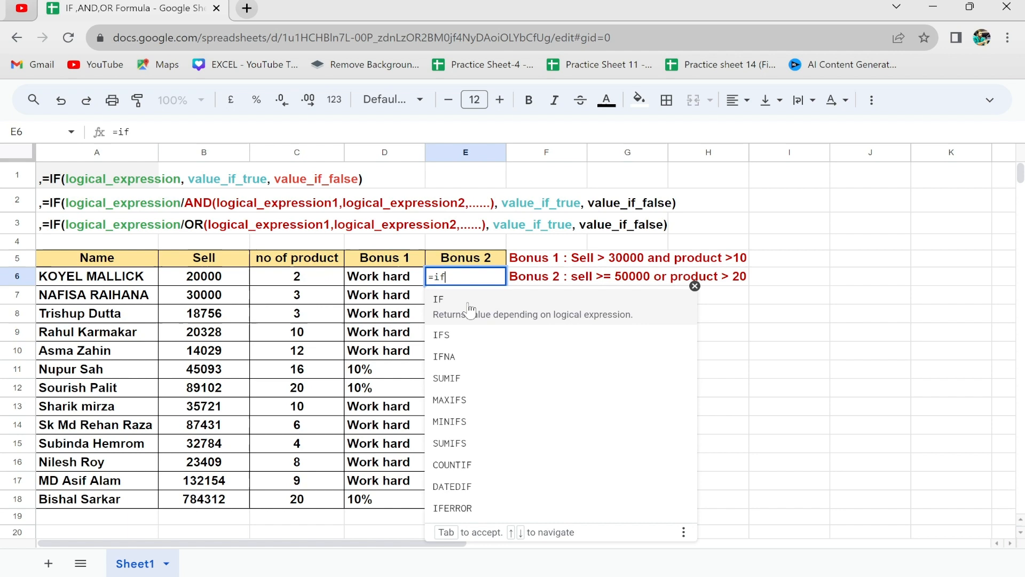
pyautogui.click(468, 300)
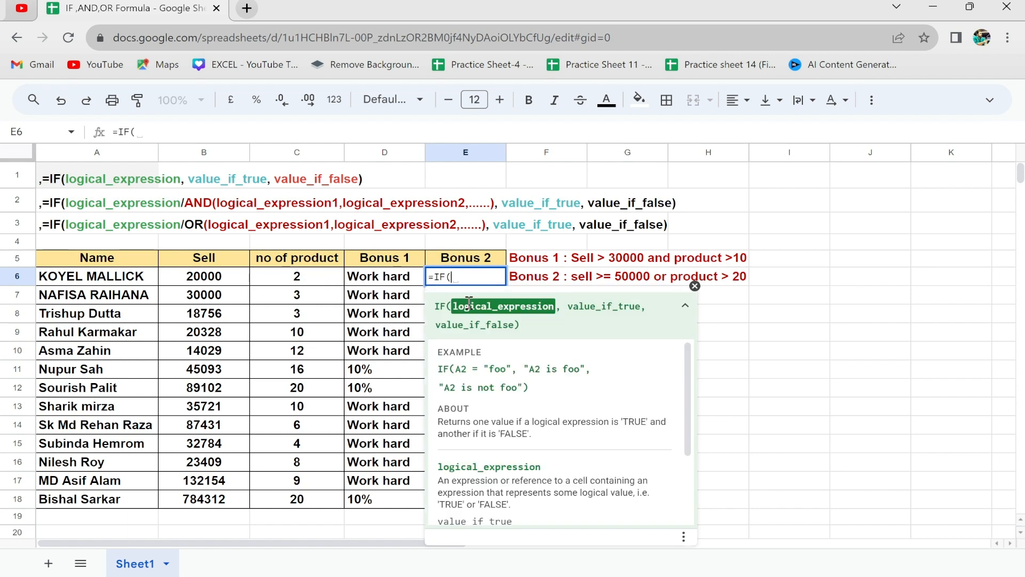
pyautogui.write('or')
pyautogui.click(480, 306)
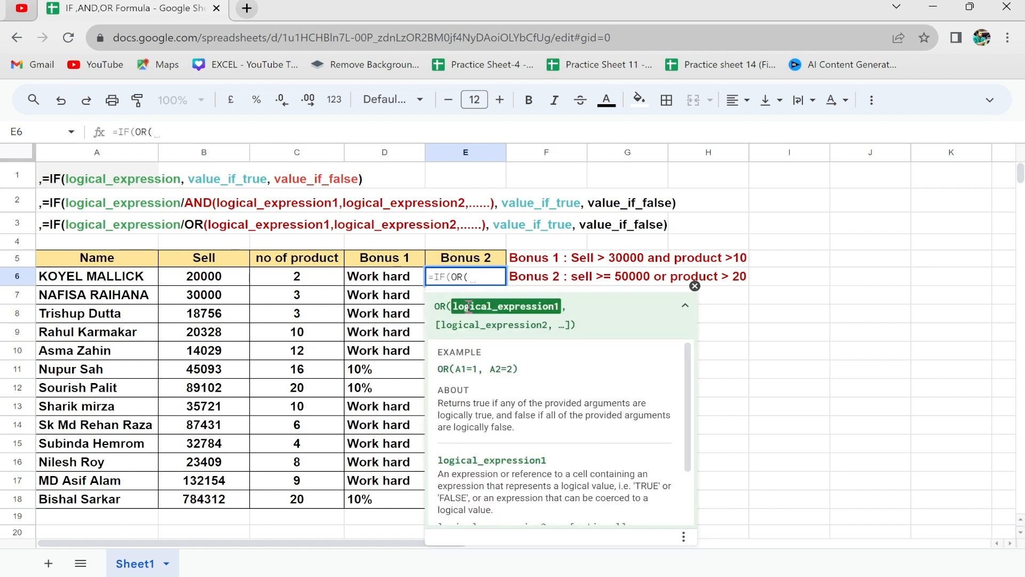
# Complete the OR test in the E6 formula with the conditions B6>=50000 and C6>20.
pyautogui.click(182, 278)
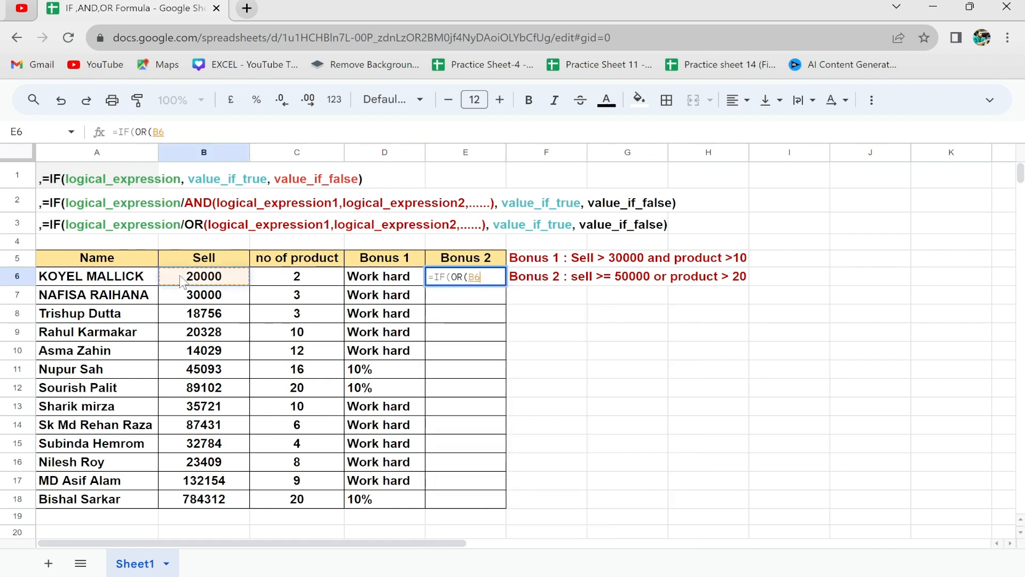
pyautogui.write('>=')
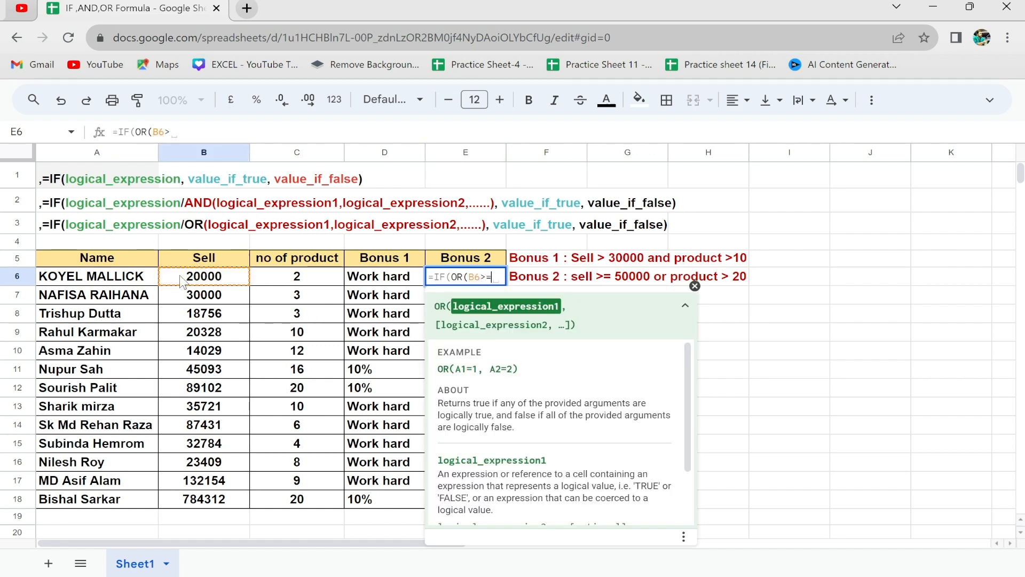
pyautogui.write('50000')
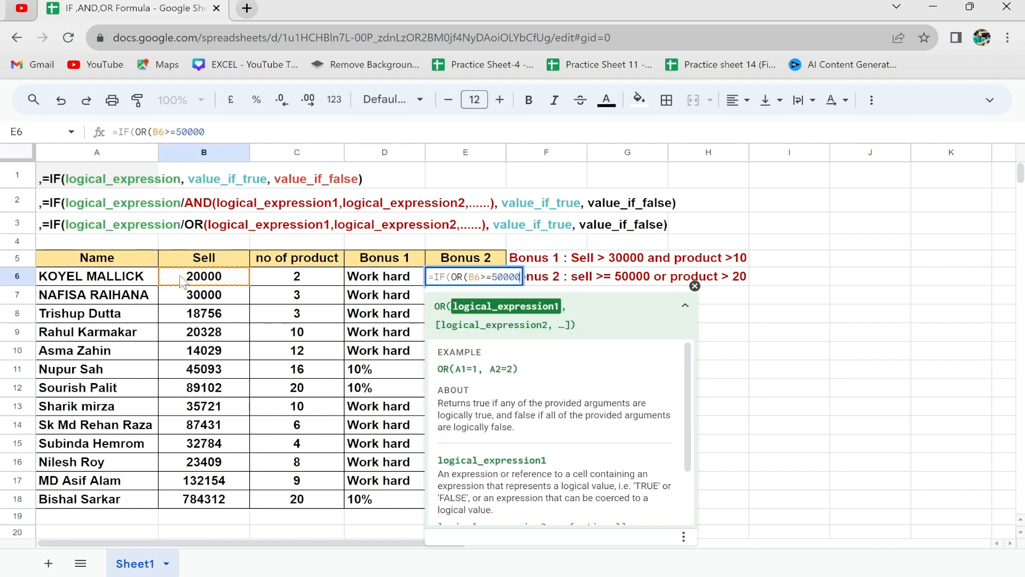
pyautogui.write(',')
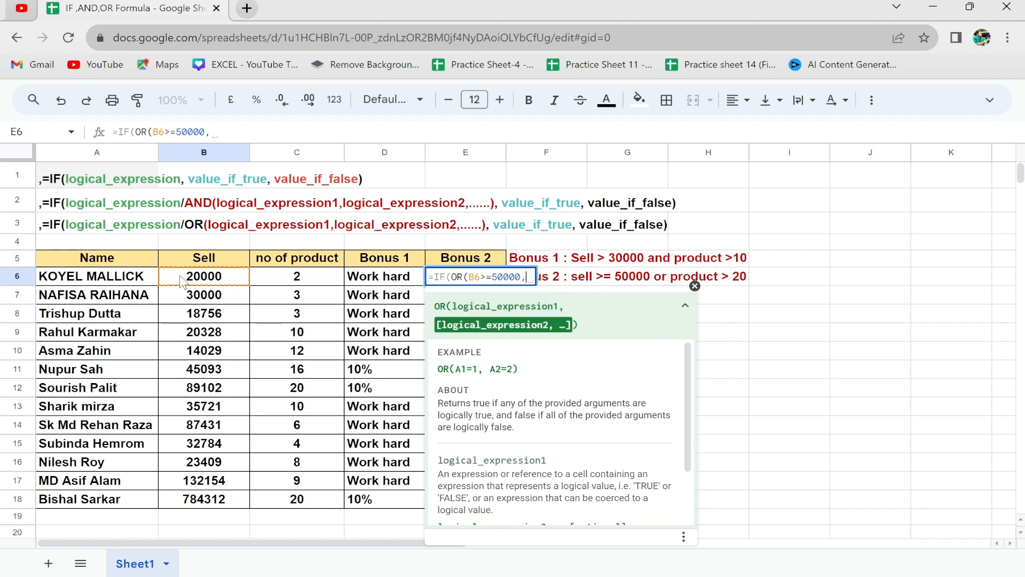
pyautogui.click(272, 277)
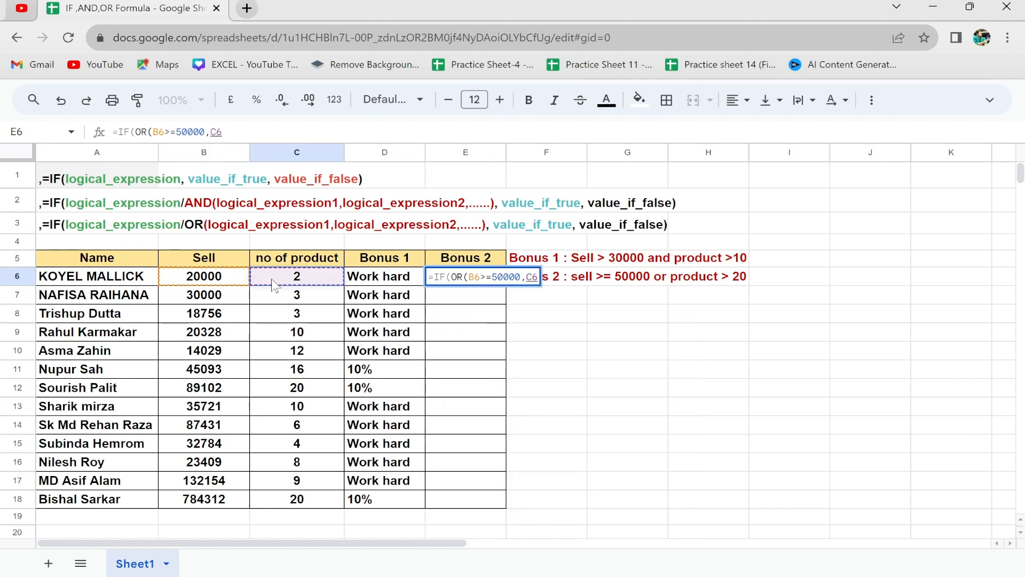
pyautogui.write('>')
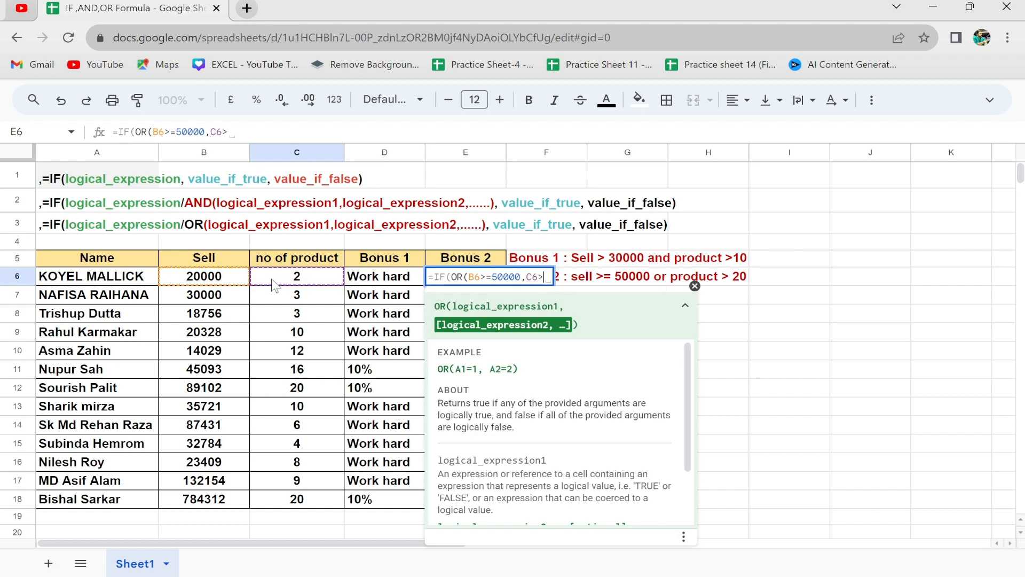
pyautogui.write('20)')
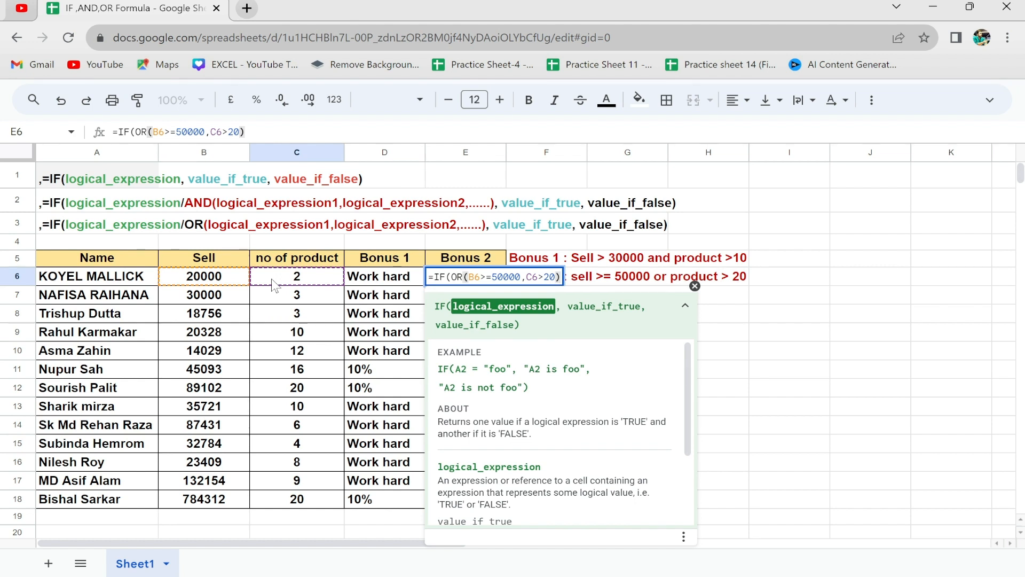
# Finish the E6 formula with "10%" if true and "Work Hard" if false, and accept the suggested auto-fill for the Bonus 2 column.
pyautogui.write(',')
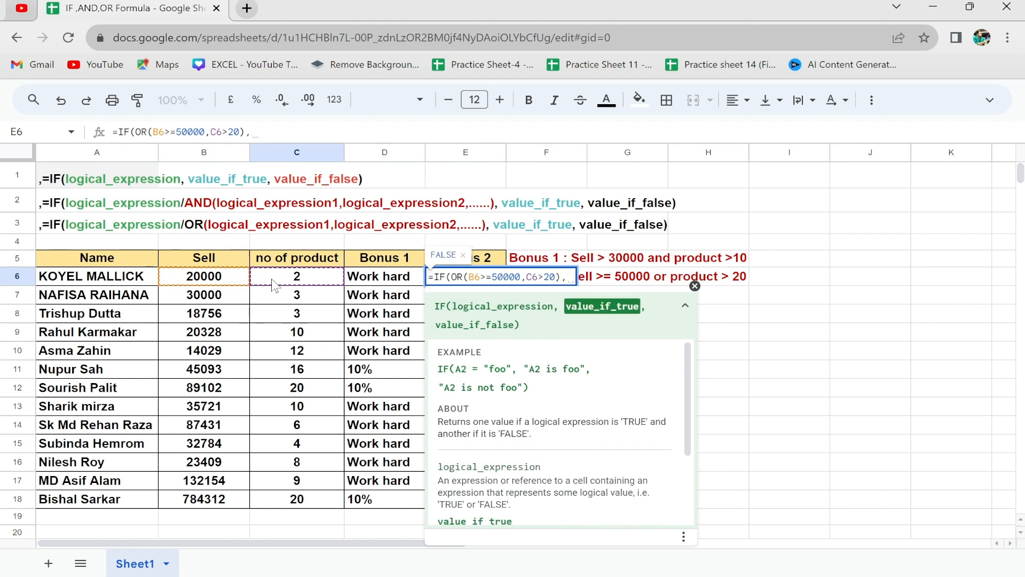
pyautogui.write('"10%"')
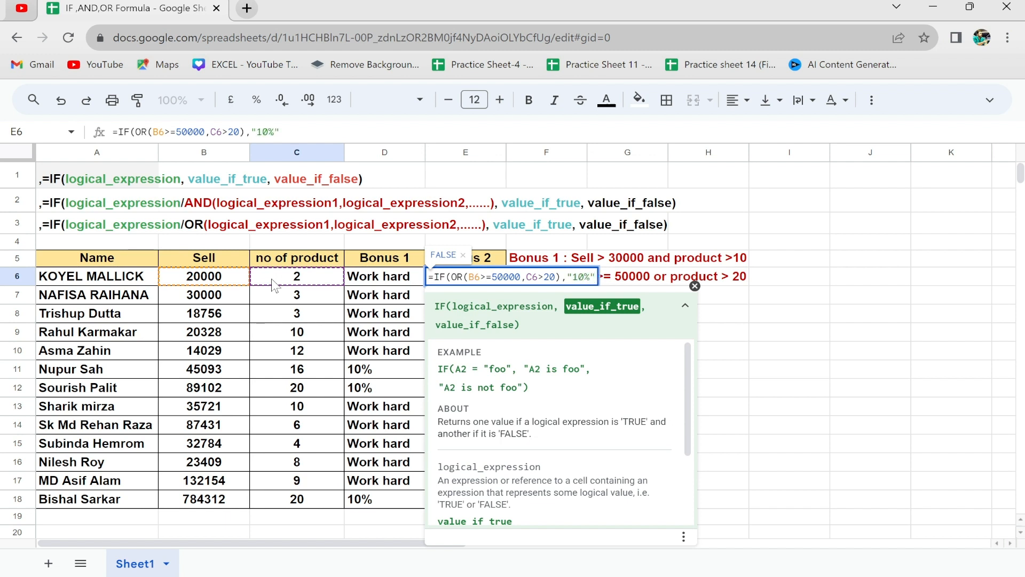
pyautogui.write(',')
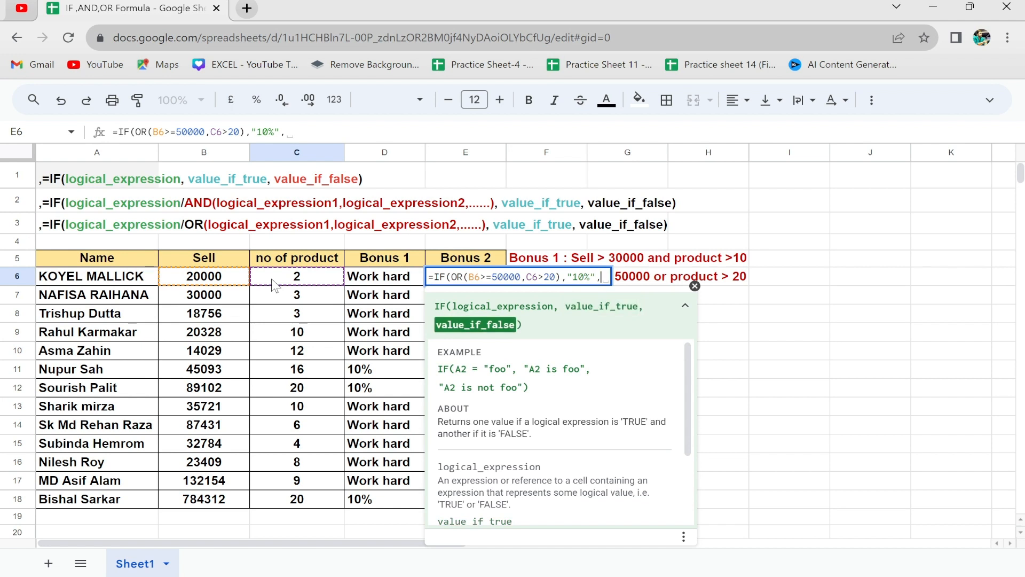
pyautogui.write('"')
pyautogui.write('Wor')
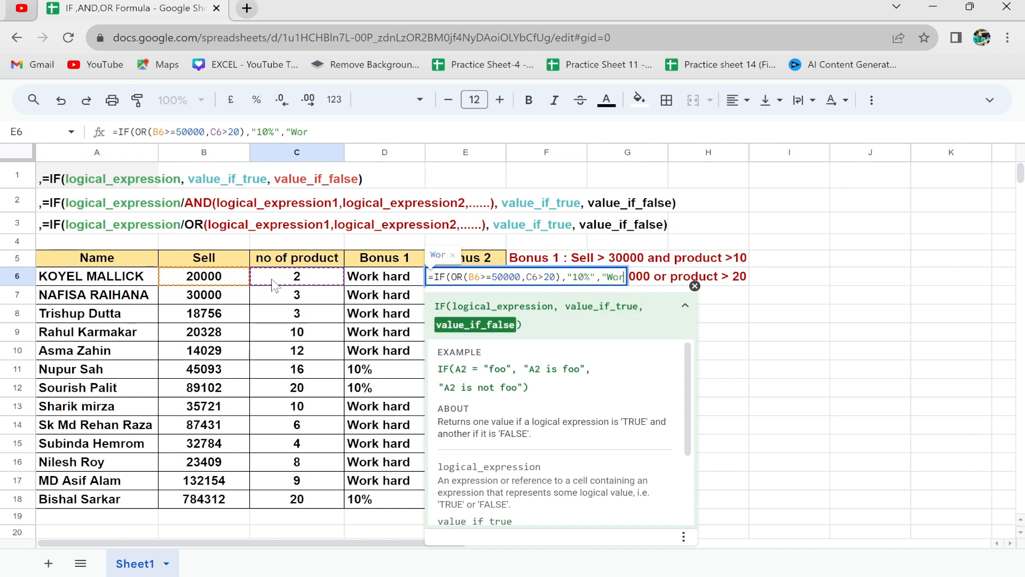
pyautogui.write('k Hra')
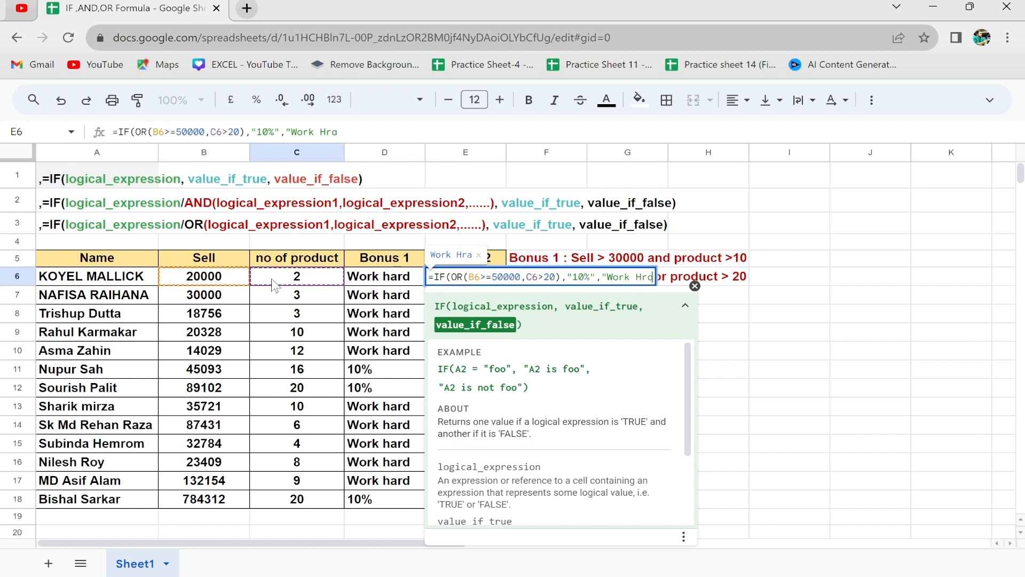
pyautogui.press('BackSpace')
pyautogui.press('BackSpace')
pyautogui.write('ard')
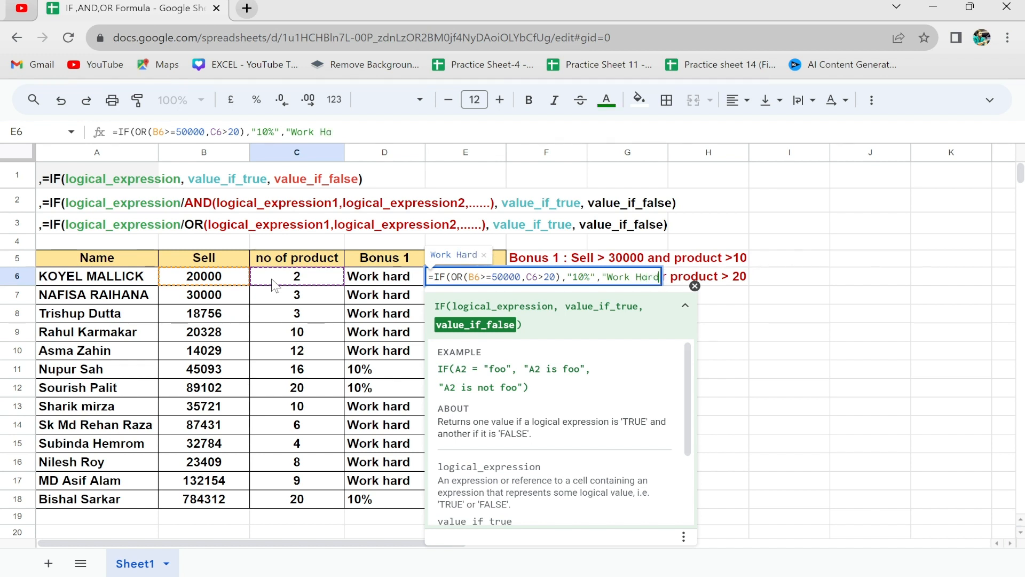
pyautogui.write('")')
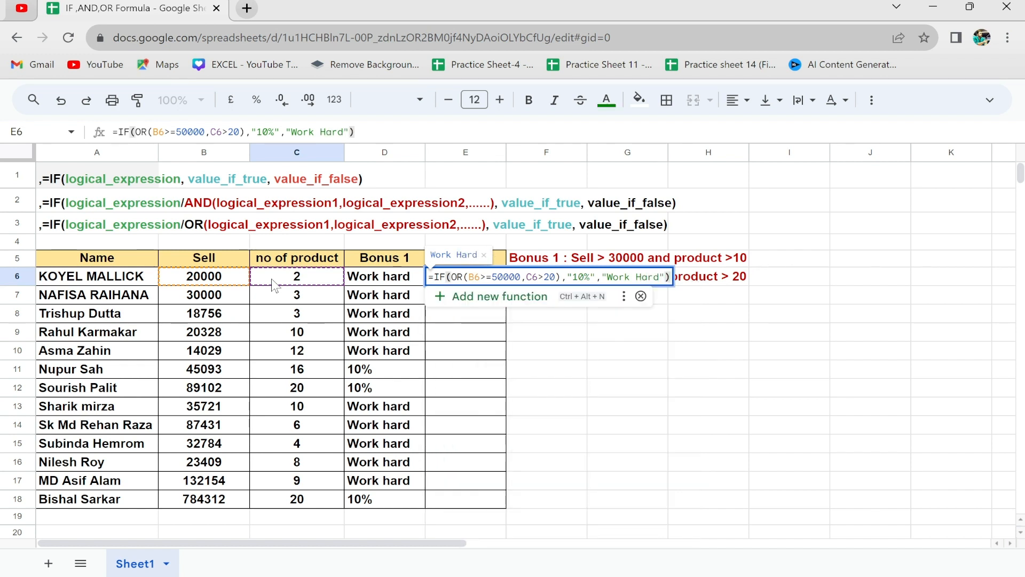
pyautogui.press('Return')
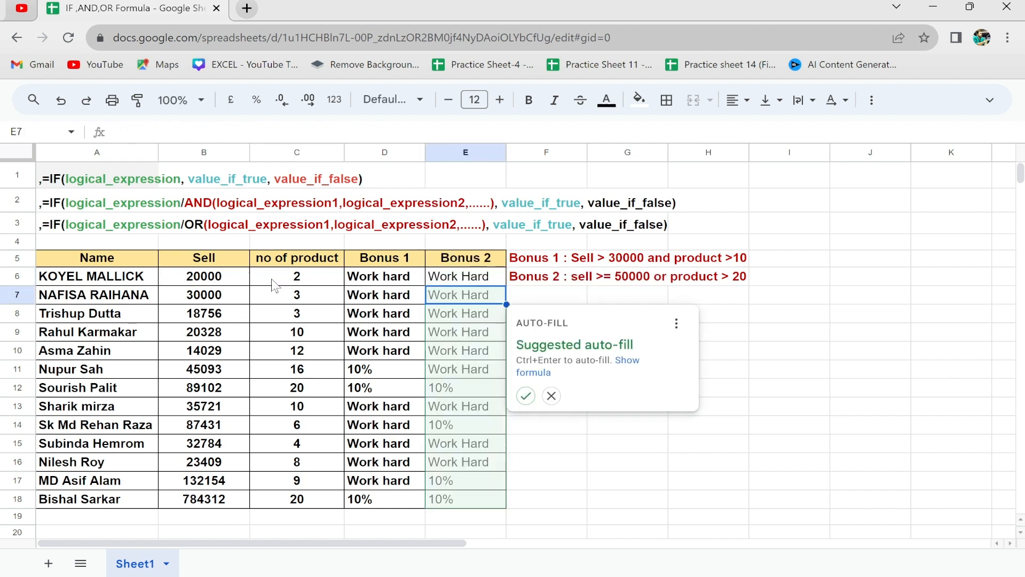
pyautogui.click(525, 396)
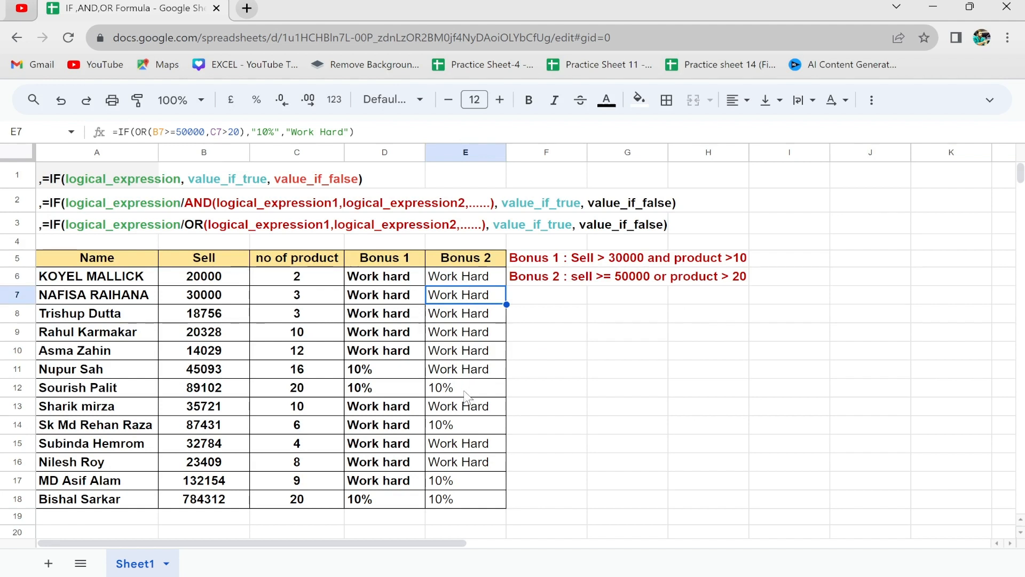
# Check the Bonus 2 result in row 12 against the F6 condition and that row's sell and product values.
pyautogui.click(646, 282)
pyautogui.click(438, 392)
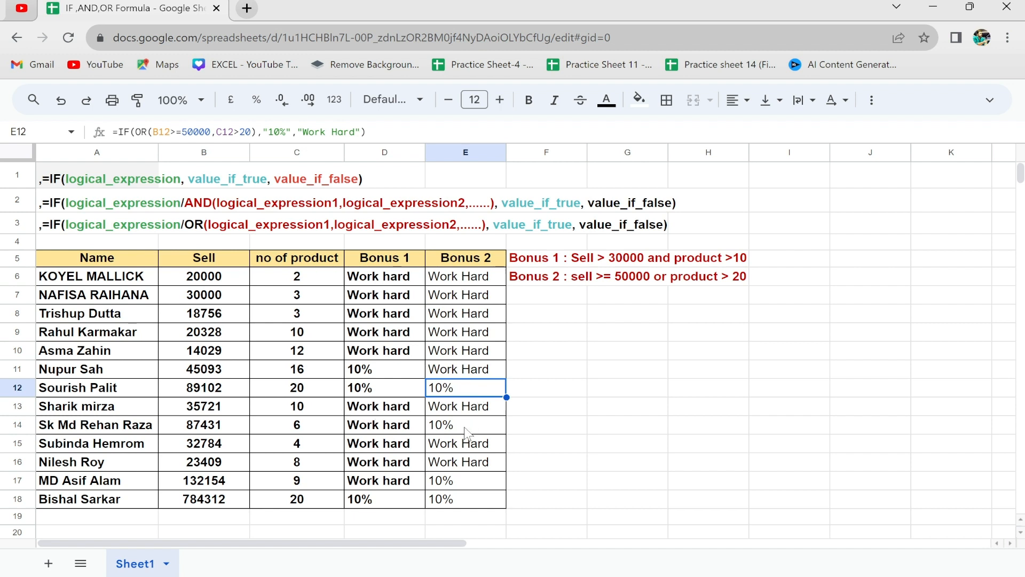
pyautogui.click(222, 392)
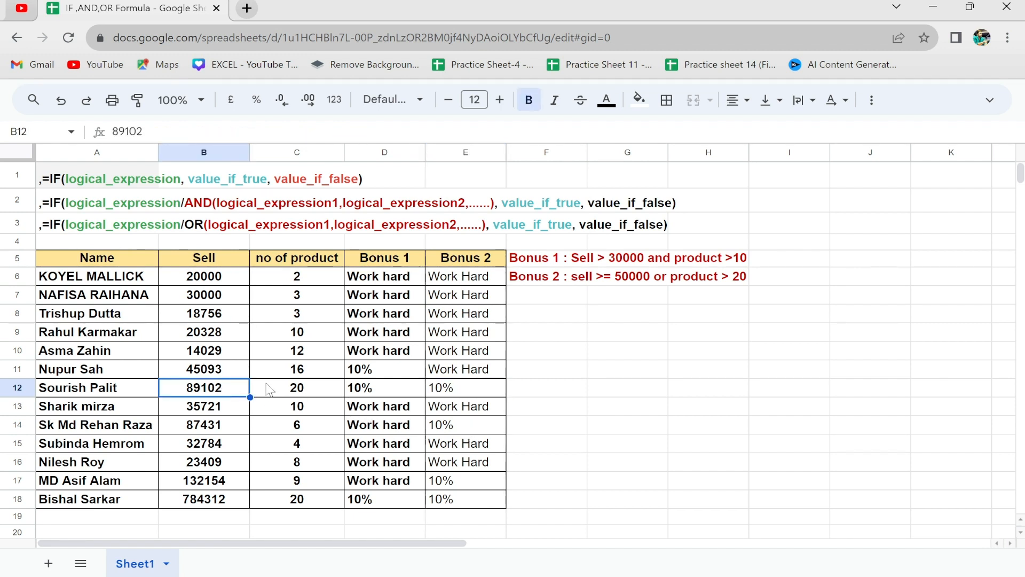
pyautogui.click(303, 395)
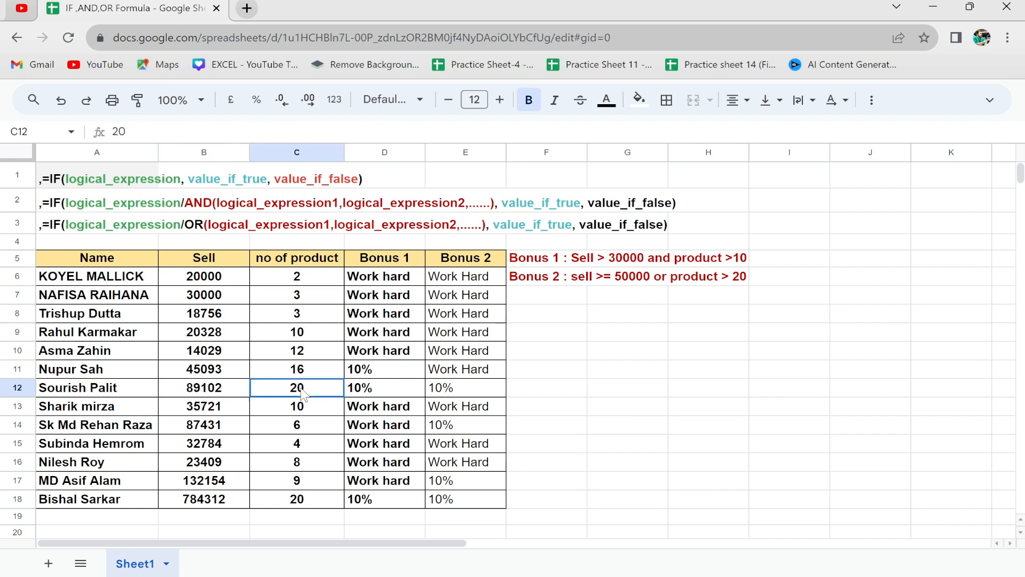
pyautogui.click(465, 384)
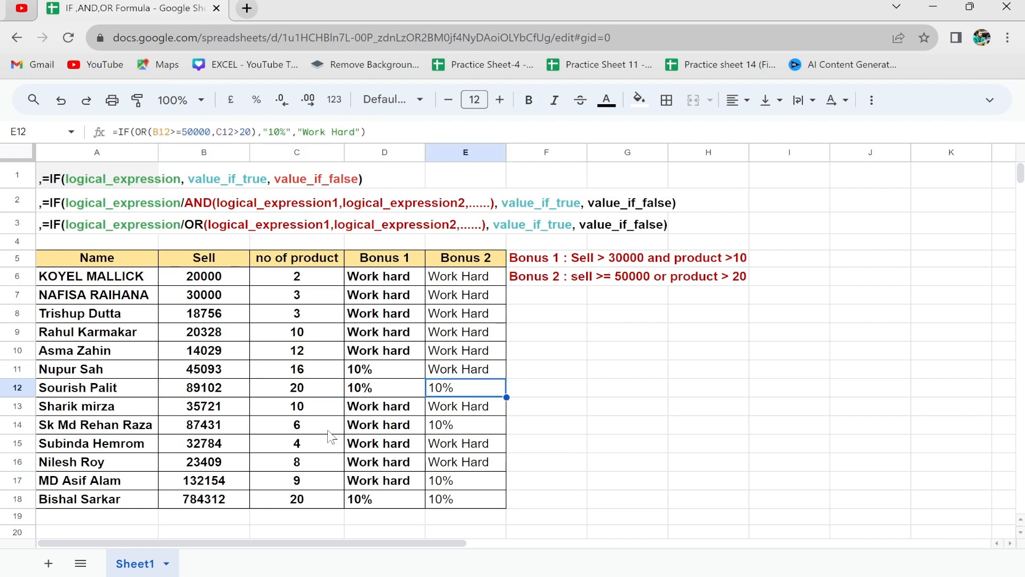
# Check the sell, product and Bonus 2 cells in rows 14 and 18, and the sell value in row 17.
pyautogui.click(218, 433)
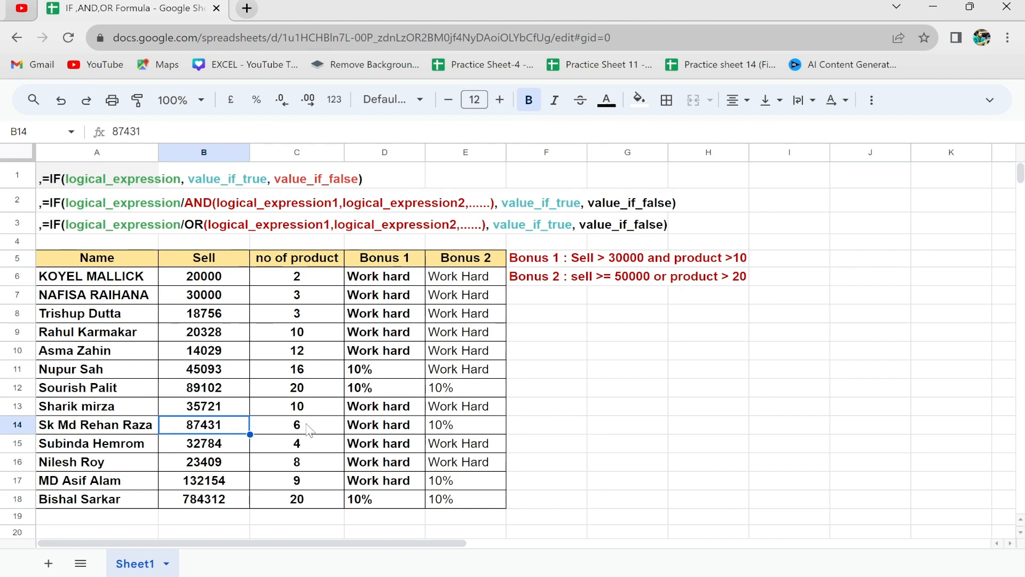
pyautogui.click(323, 432)
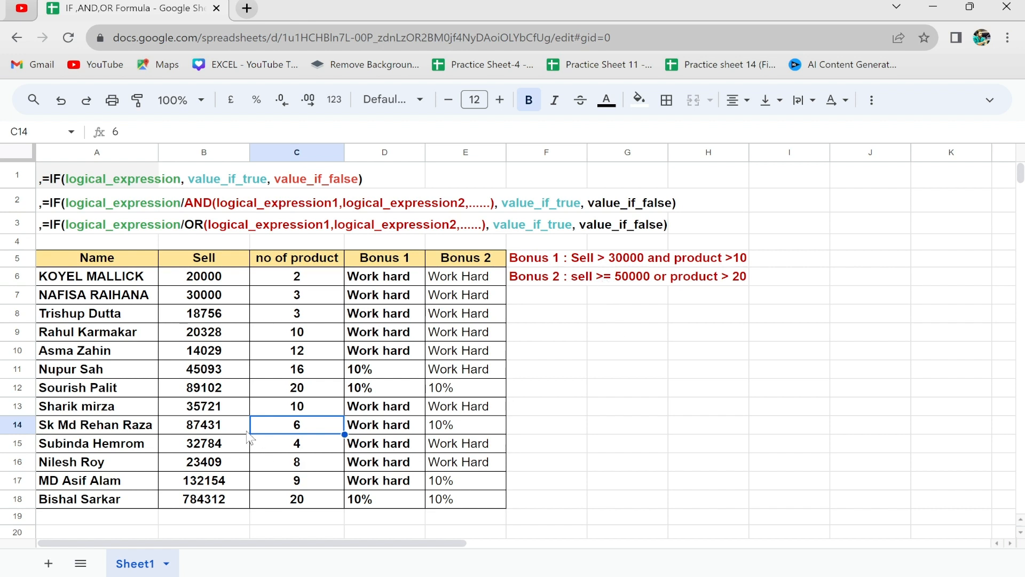
pyautogui.click(463, 428)
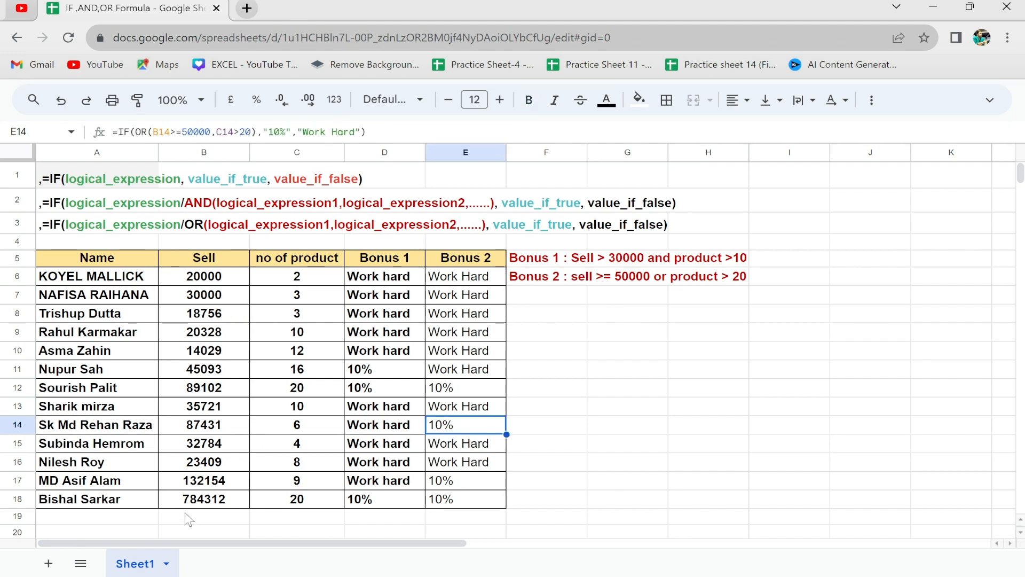
pyautogui.click(214, 480)
pyautogui.click(223, 505)
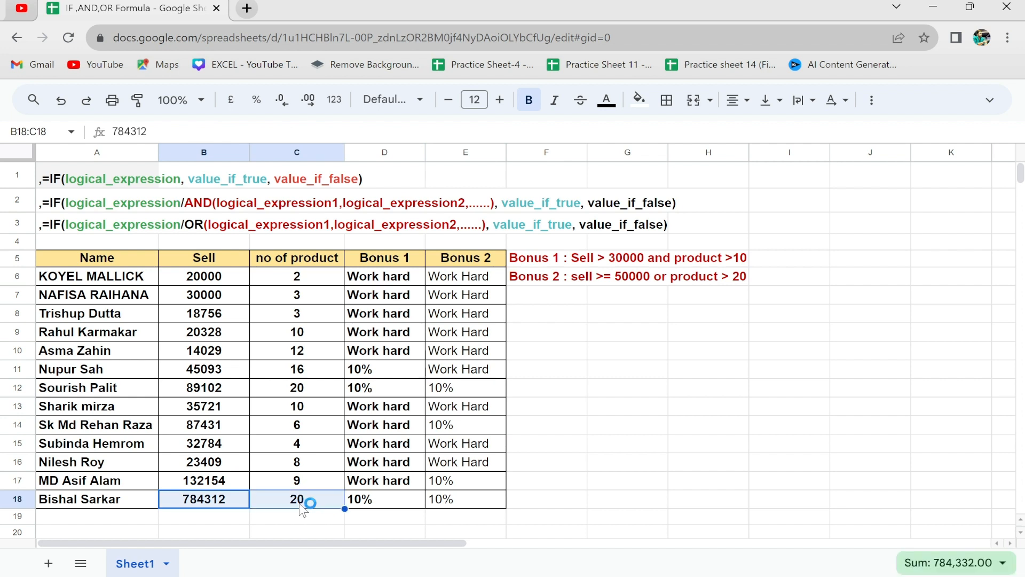
pyautogui.click(447, 498)
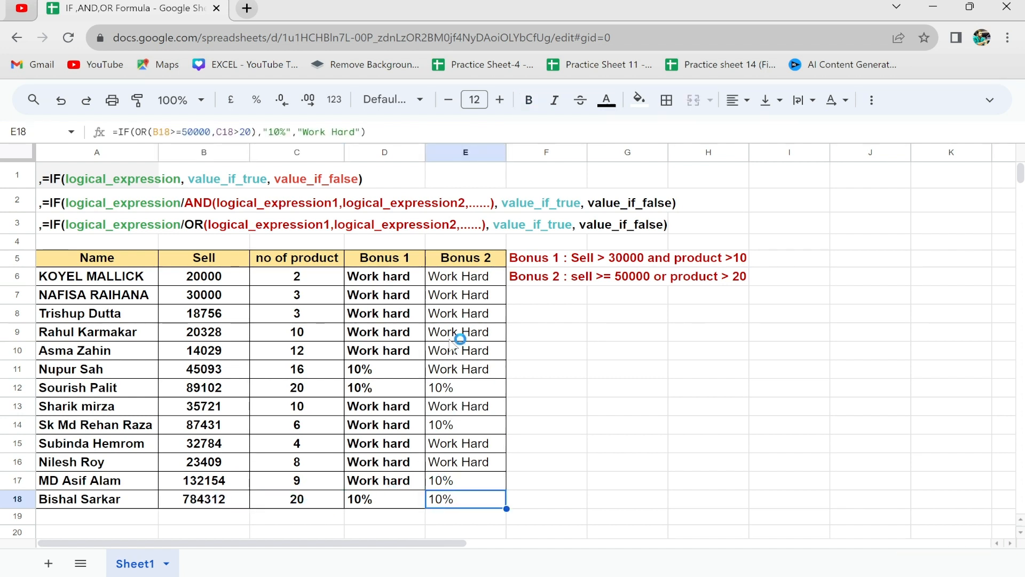